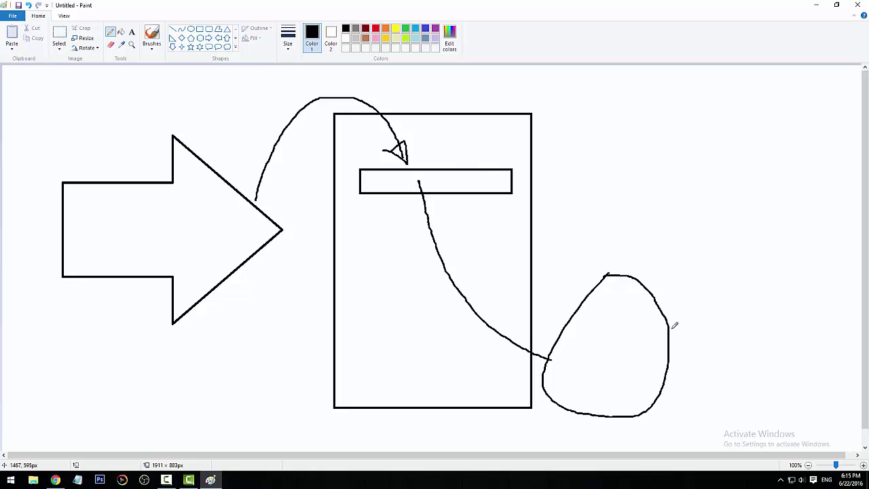
# Step: Draw a tilted screen shape on the right with an inner rectangle and an arrowhead from the loop
pyautogui.moveTo(671, 320); pyautogui.dragTo(677, 181)
pyautogui.moveTo(682, 121); pyautogui.dragTo(783, 399)
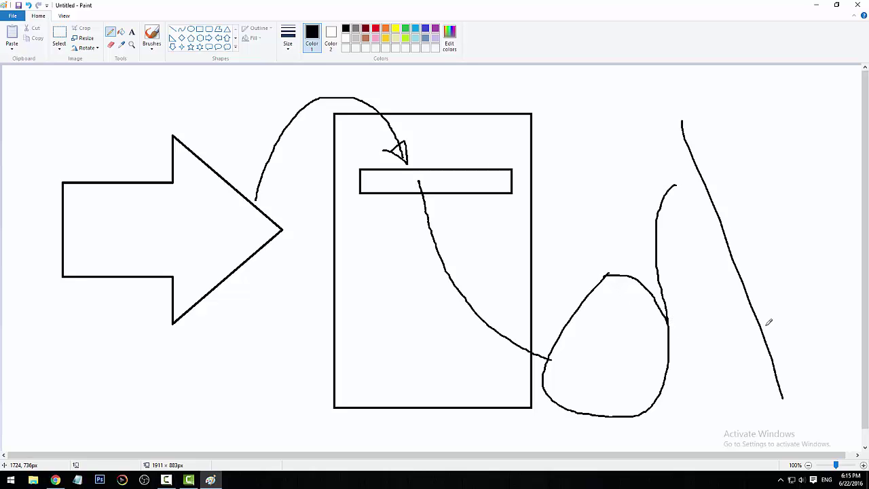
pyautogui.moveTo(685, 121)
pyautogui.mouseDown()
pyautogui.moveTo(824, 114)
pyautogui.moveTo(856, 290)
pyautogui.moveTo(755, 314)
pyautogui.mouseUp()
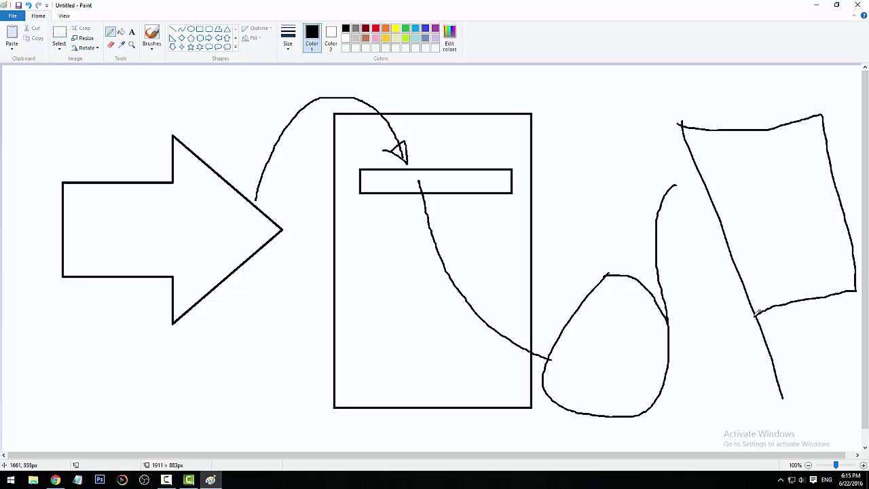
pyautogui.moveTo(742, 176)
pyautogui.mouseDown()
pyautogui.moveTo(822, 230)
pyautogui.moveTo(749, 233)
pyautogui.moveTo(747, 174)
pyautogui.mouseUp()
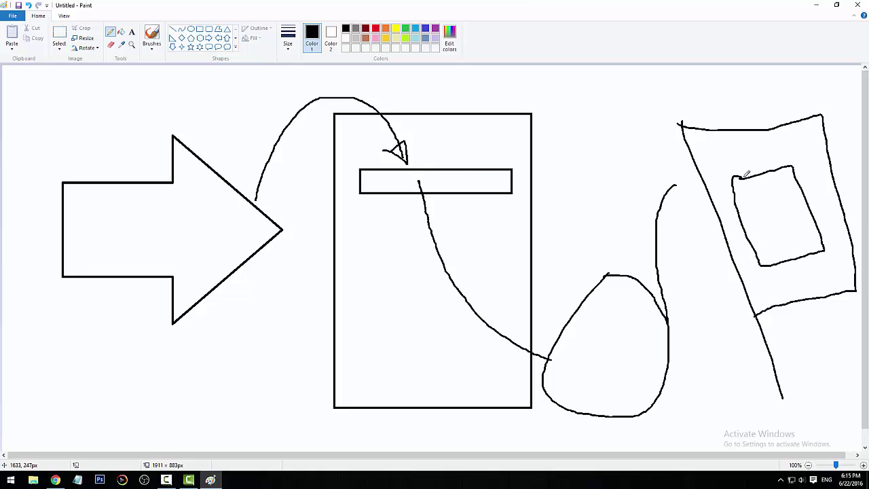
pyautogui.moveTo(665, 183)
pyautogui.mouseDown()
pyautogui.moveTo(679, 181)
pyautogui.moveTo(667, 186)
pyautogui.mouseUp()
# Step: Mark the bar, draw an arrow into the loop, and retrace the loop and its rising line
pyautogui.moveTo(427, 153); pyautogui.dragTo(427, 183)
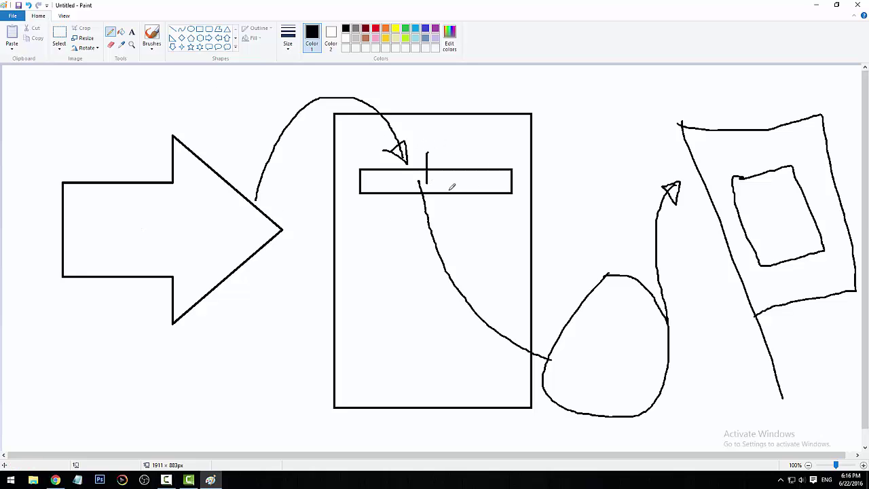
pyautogui.moveTo(544, 324)
pyautogui.mouseDown()
pyautogui.moveTo(593, 349)
pyautogui.moveTo(598, 370)
pyautogui.moveTo(594, 341)
pyautogui.mouseUp()
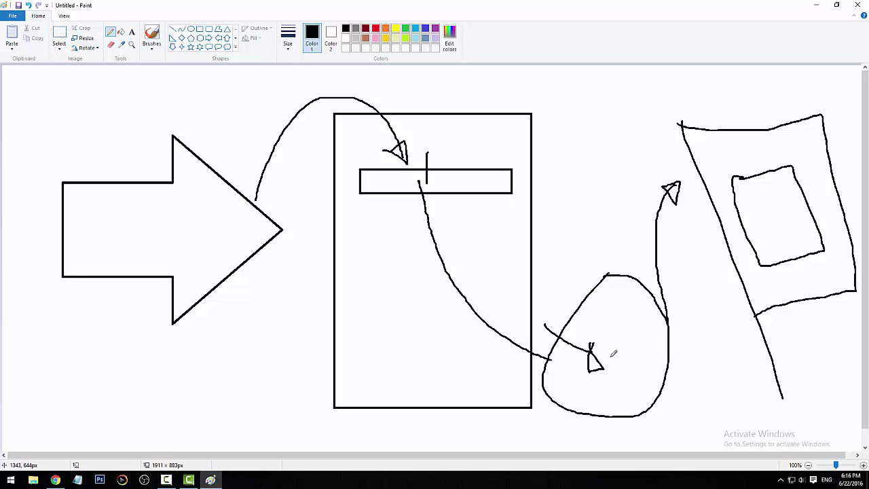
pyautogui.moveTo(668, 304)
pyautogui.mouseDown()
pyautogui.moveTo(665, 203)
pyautogui.moveTo(679, 194)
pyautogui.moveTo(687, 201)
pyautogui.moveTo(666, 189)
pyautogui.mouseUp()
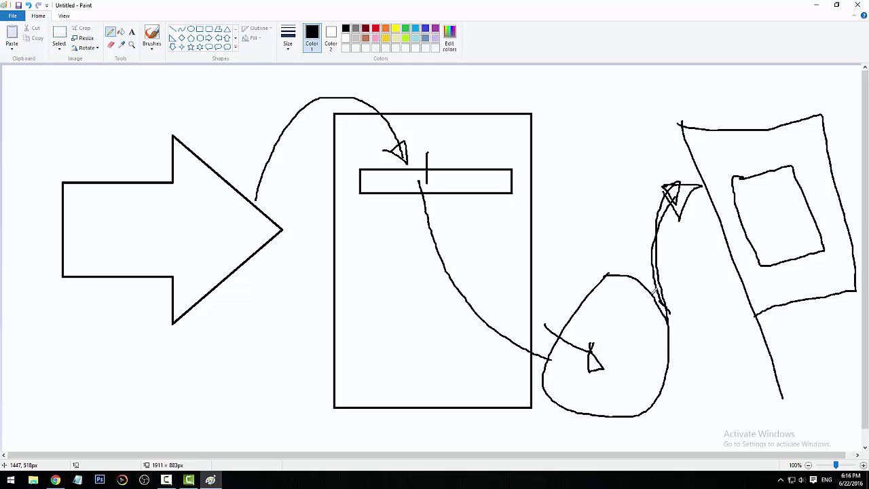
pyautogui.moveTo(653, 292)
pyautogui.mouseDown()
pyautogui.moveTo(577, 302)
pyautogui.moveTo(561, 390)
pyautogui.moveTo(650, 402)
pyautogui.moveTo(673, 301)
pyautogui.moveTo(596, 291)
pyautogui.moveTo(563, 374)
pyautogui.moveTo(633, 412)
pyautogui.moveTo(665, 300)
pyautogui.moveTo(577, 293)
pyautogui.moveTo(557, 395)
pyautogui.moveTo(571, 403)
pyautogui.mouseUp()
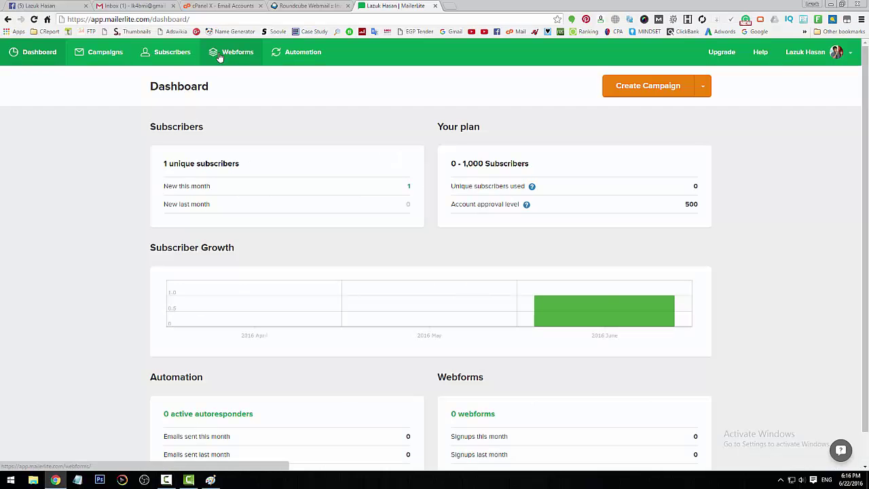
# Step: Create a new subscriber group named 'Test Group'
pyautogui.click(169, 56)
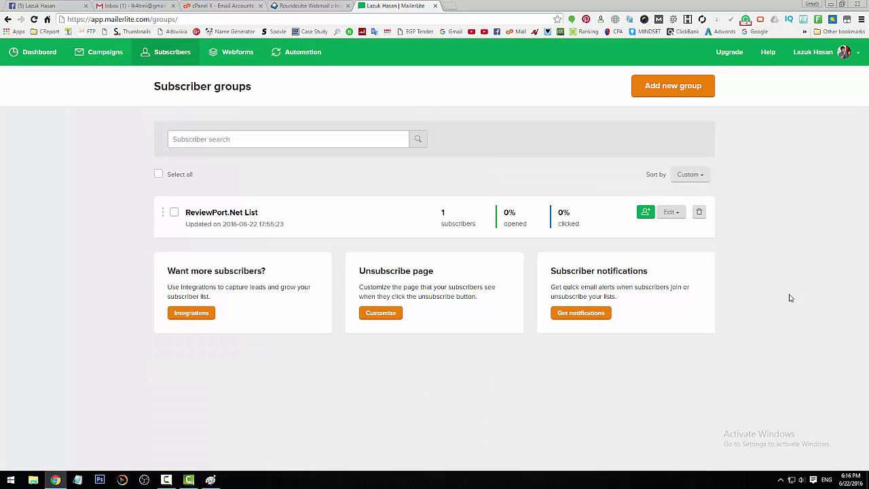
pyautogui.click(672, 85)
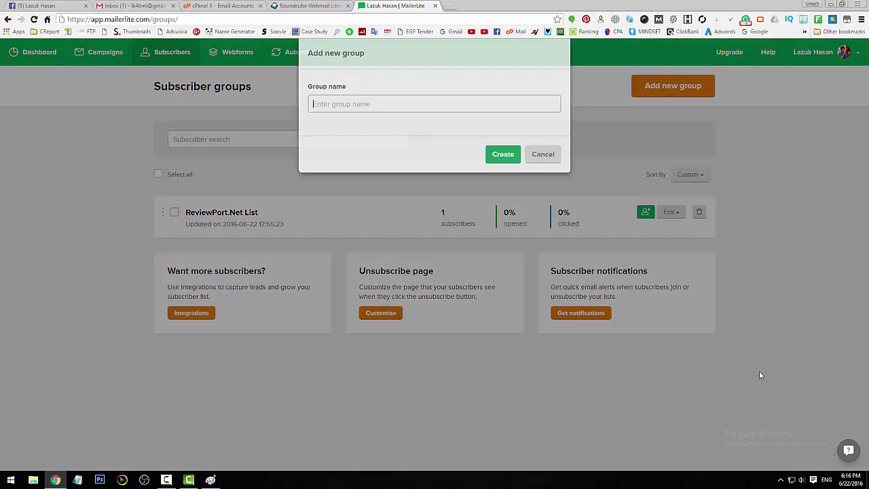
pyautogui.click(381, 116)
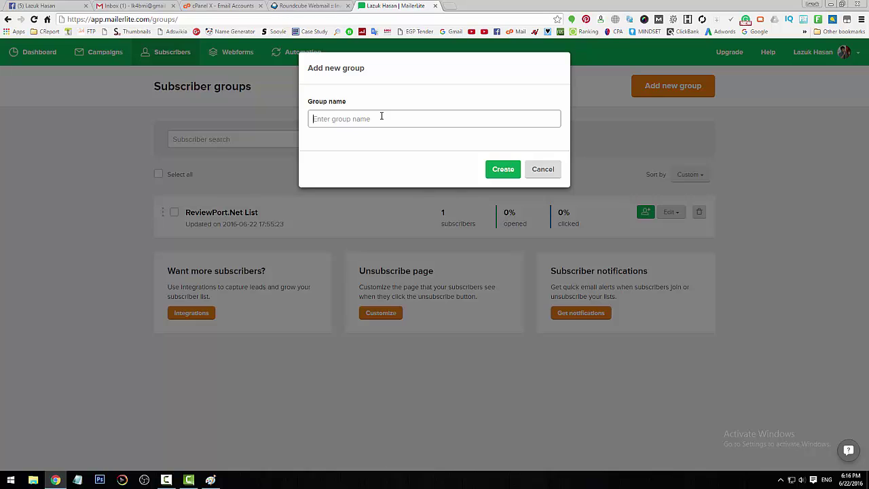
pyautogui.write('Test Group')
pyautogui.click(502, 169)
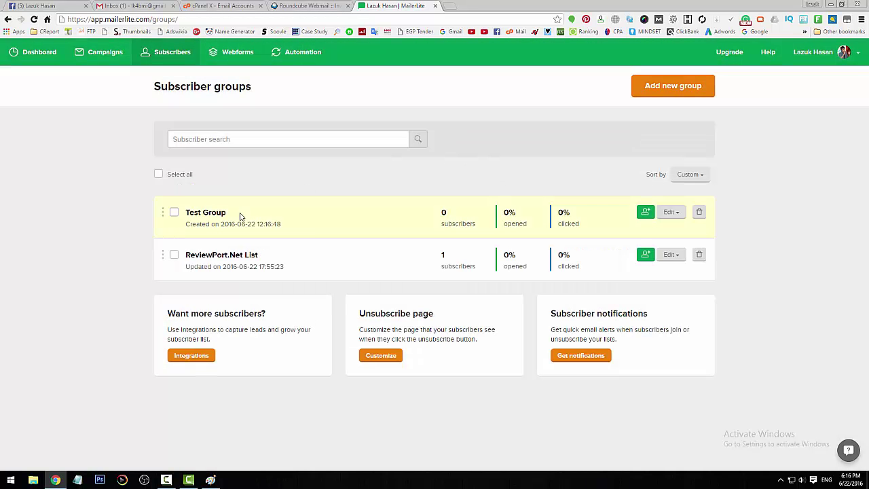
# Step: Draw a check mark inside the loop of the Paint sketch
pyautogui.doubleClick(222, 212)
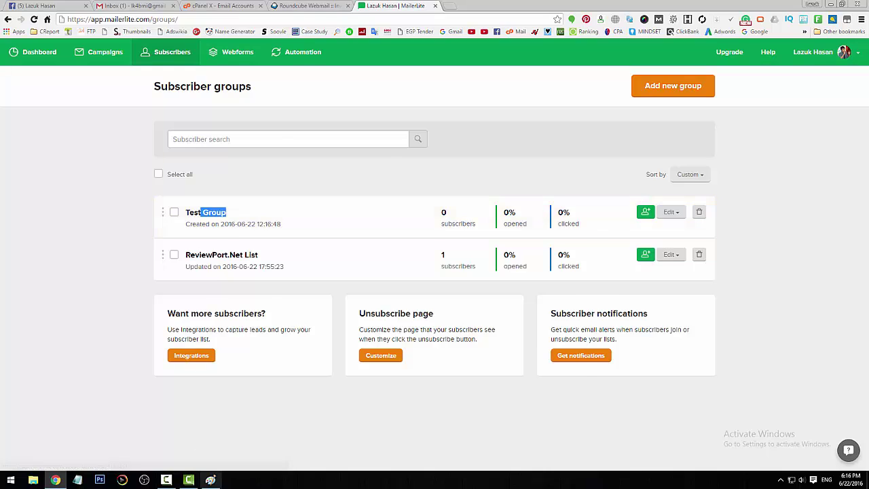
pyautogui.click(211, 479)
pyautogui.moveTo(610, 346)
pyautogui.mouseDown()
pyautogui.moveTo(652, 321)
pyautogui.moveTo(633, 332)
pyautogui.moveTo(670, 326)
pyautogui.mouseUp()
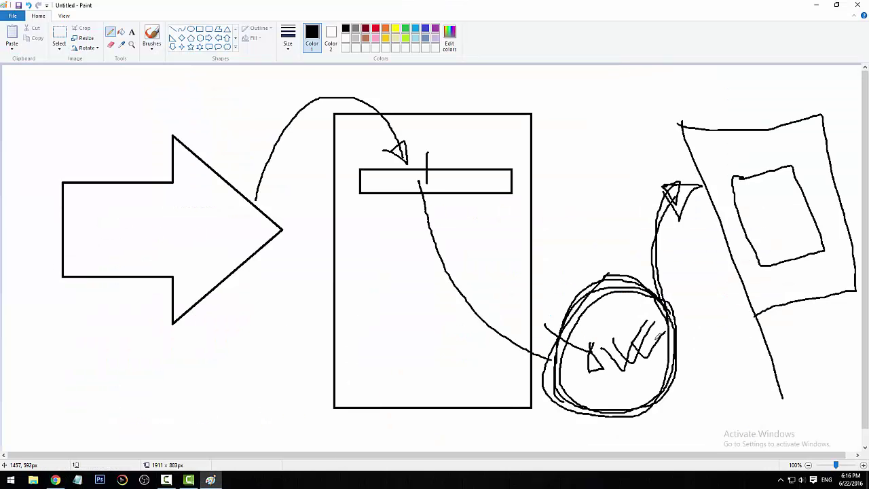
# Step: Draw an arrow from the loop back up to the bar, then return to MailerLite
pyautogui.moveTo(609, 313)
pyautogui.mouseDown()
pyautogui.moveTo(449, 274)
pyautogui.moveTo(419, 198)
pyautogui.moveTo(437, 218)
pyautogui.moveTo(409, 227)
pyautogui.mouseUp()
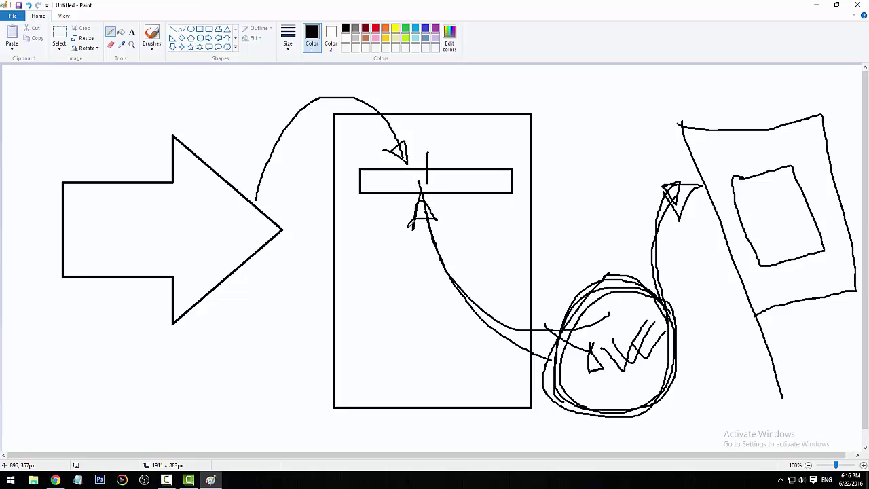
pyautogui.click(55, 479)
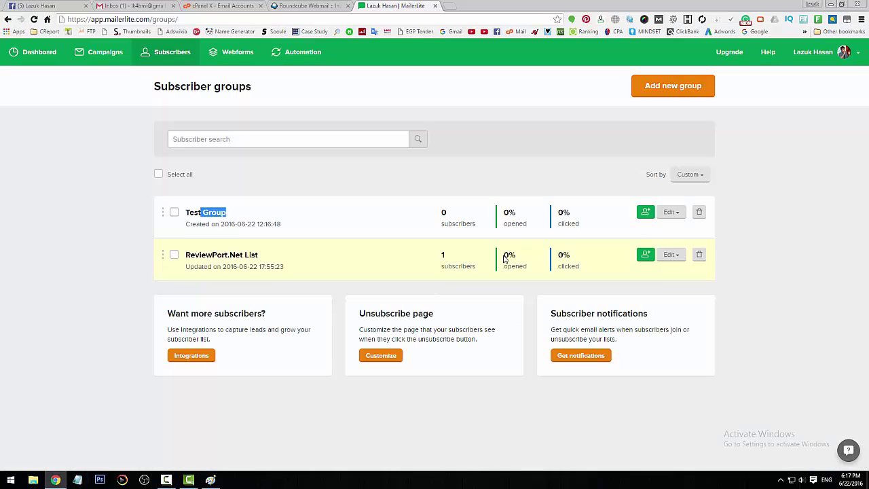
# Step: Start a new webform named 'Test' and save the name
pyautogui.click(239, 54)
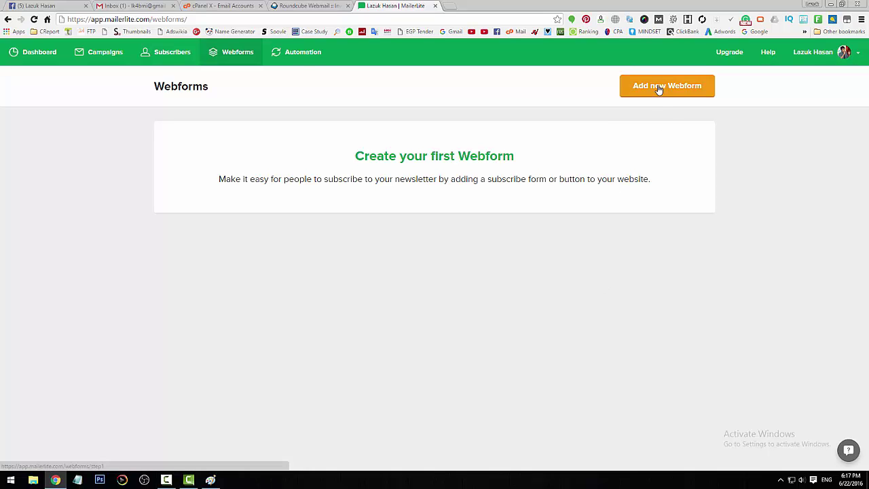
pyautogui.click(657, 88)
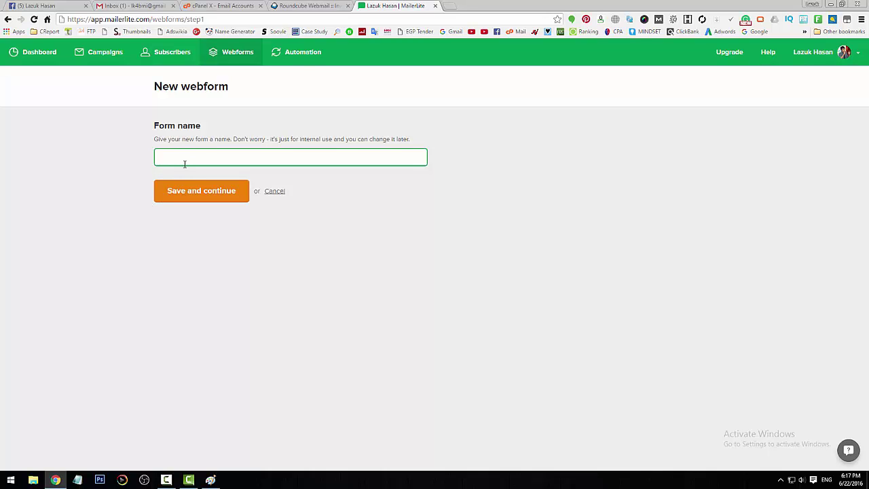
pyautogui.write('Test')
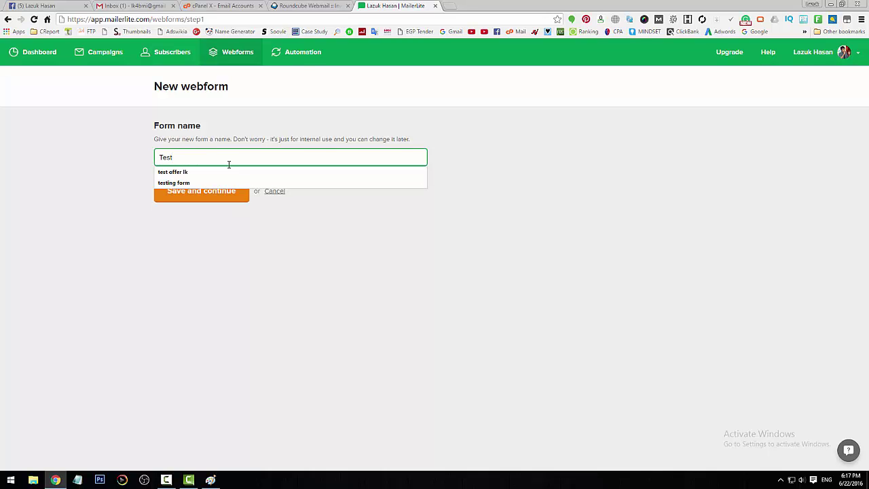
pyautogui.click(186, 197)
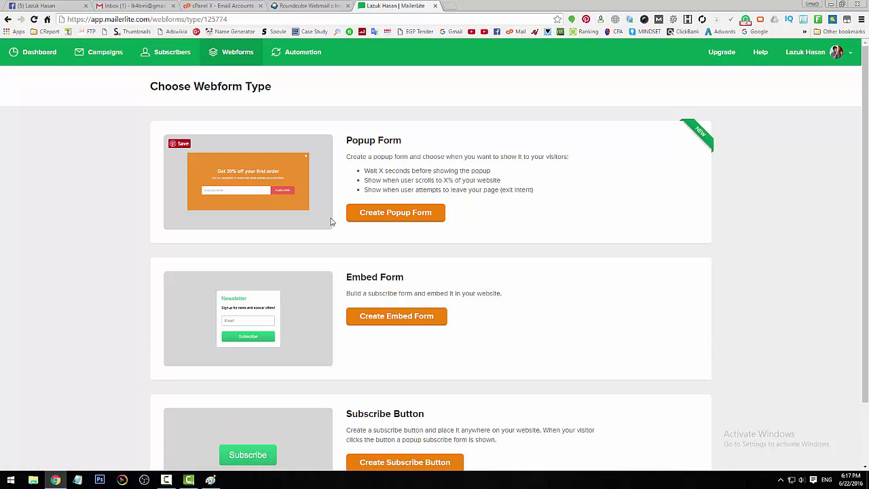
# Step: Choose to build the Test webform as an embedded form
pyautogui.scroll(-2, 641, 359)
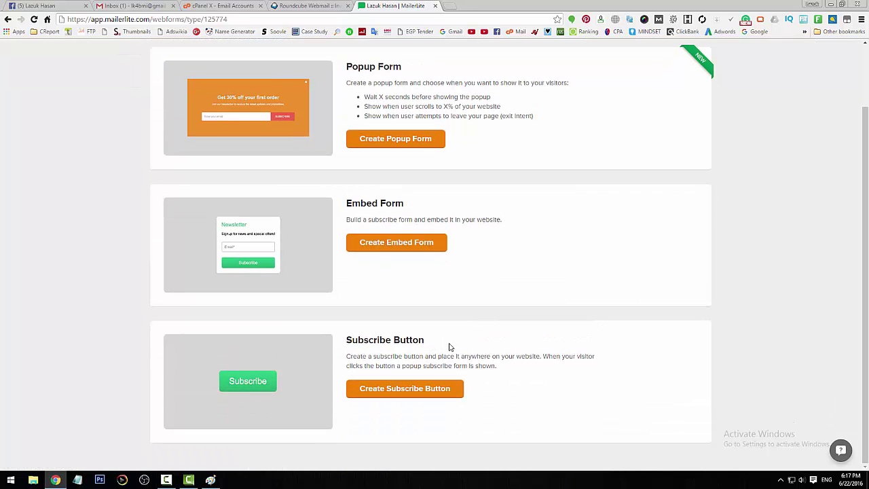
pyautogui.scroll(2, 431, 170)
pyautogui.moveTo(405, 147); pyautogui.dragTo(346, 141)
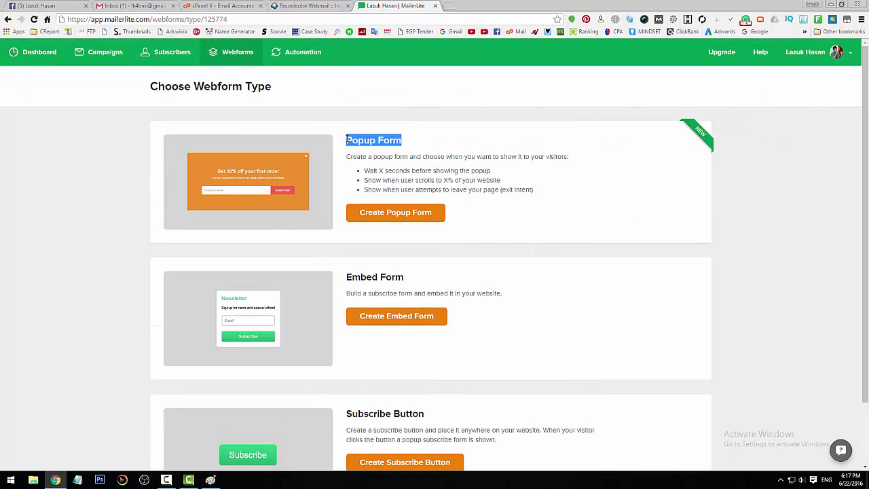
pyautogui.scroll(-1, 542, 310)
pyautogui.scroll(1, 542, 310)
pyautogui.click(542, 310)
pyautogui.scroll(-2, 541, 305)
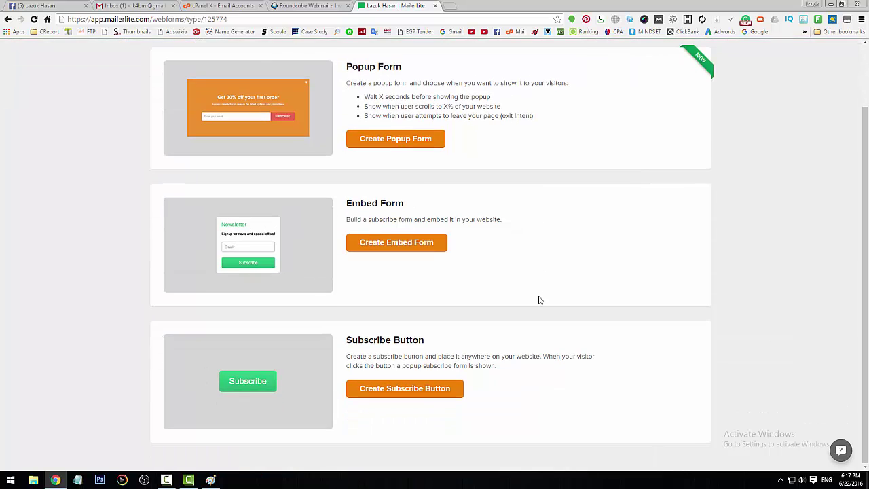
pyautogui.click(401, 248)
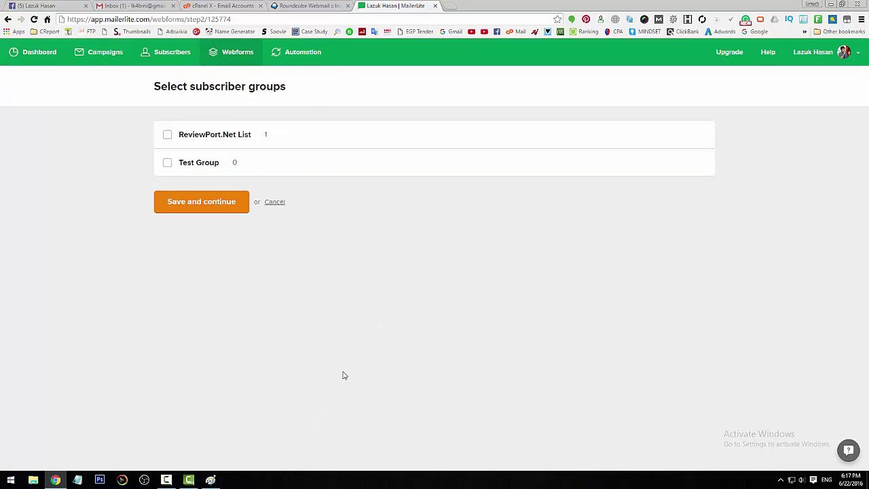
pyautogui.click(211, 479)
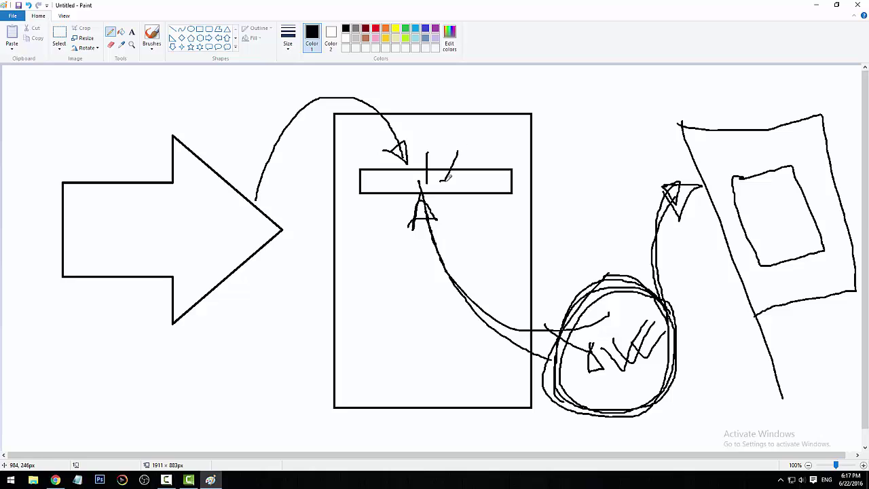
# Step: Draw a second arrow from the bar down into the loop, then return to MailerLite
pyautogui.moveTo(449, 177)
pyautogui.mouseDown()
pyautogui.moveTo(443, 186)
pyautogui.moveTo(444, 174)
pyautogui.mouseUp()
pyautogui.moveTo(448, 198)
pyautogui.mouseDown()
pyautogui.moveTo(448, 250)
pyautogui.moveTo(602, 374)
pyautogui.moveTo(582, 359)
pyautogui.moveTo(591, 384)
pyautogui.moveTo(583, 359)
pyautogui.mouseUp()
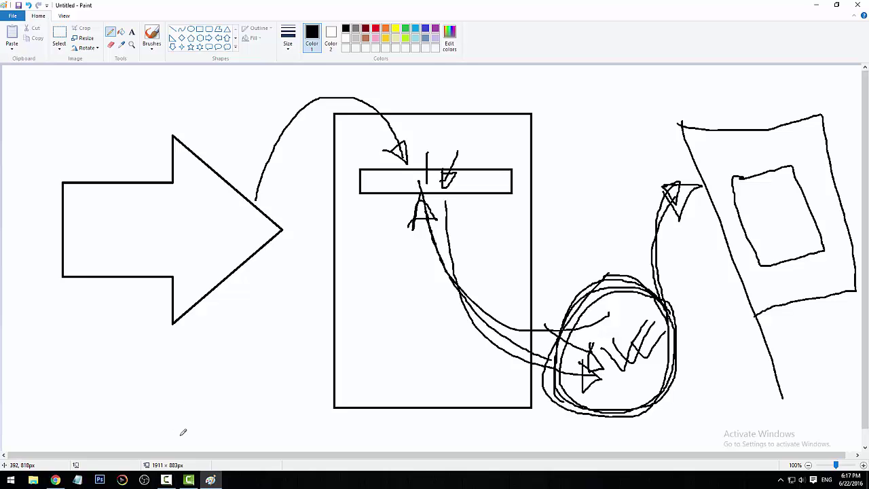
pyautogui.click(56, 479)
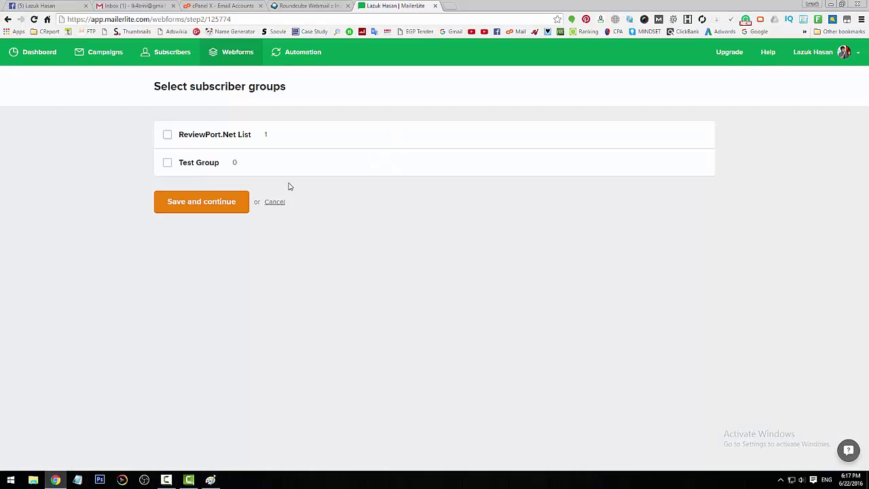
# Step: Tick Test Group for the Test webform and continue to its editor
pyautogui.click(190, 167)
pyautogui.click(207, 203)
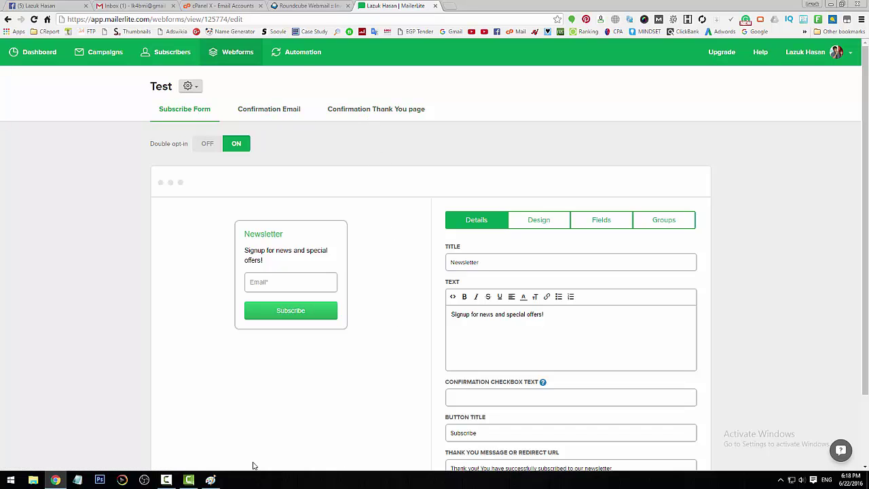
# Step: Draw an arc and line from the form bar down to a small envelope below the big arrow
pyautogui.click(210, 480)
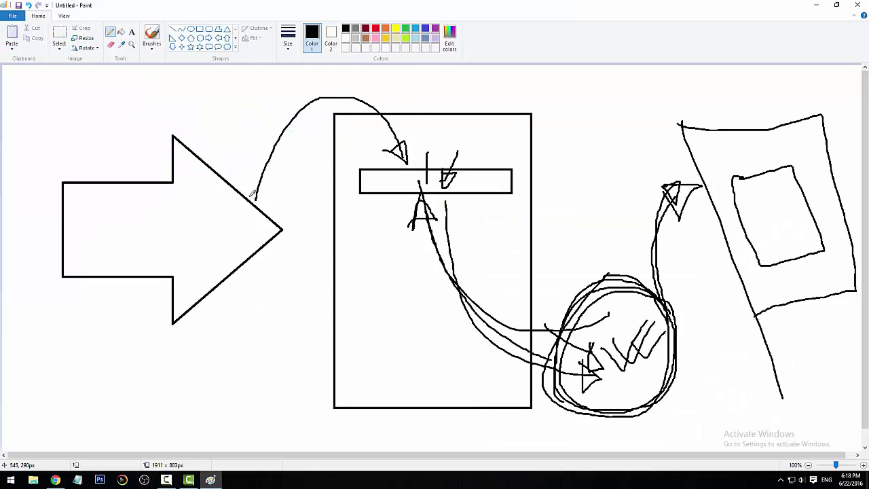
pyautogui.moveTo(250, 198)
pyautogui.mouseDown()
pyautogui.moveTo(385, 93)
pyautogui.moveTo(412, 141)
pyautogui.moveTo(404, 138)
pyautogui.moveTo(413, 135)
pyautogui.moveTo(404, 165)
pyautogui.mouseUp()
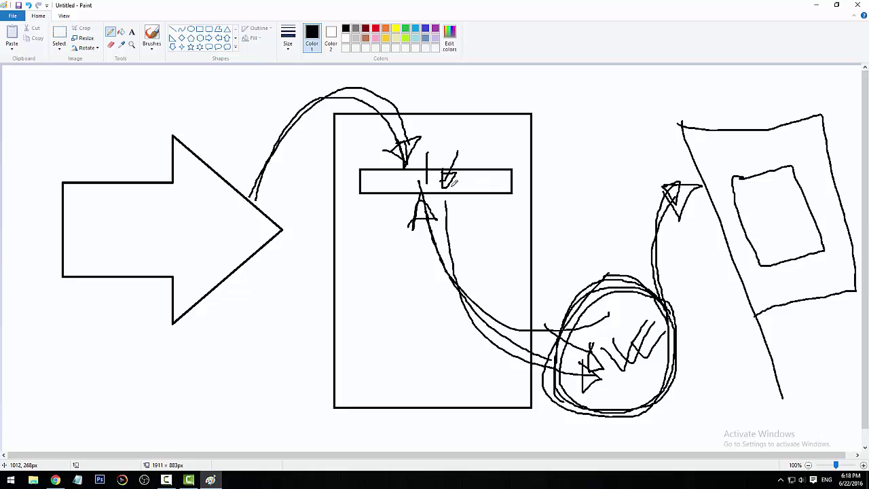
pyautogui.moveTo(393, 182); pyautogui.dragTo(360, 236)
pyautogui.moveTo(276, 358)
pyautogui.mouseDown()
pyautogui.moveTo(260, 379)
pyautogui.moveTo(268, 352)
pyautogui.mouseUp()
pyautogui.moveTo(200, 391)
pyautogui.mouseDown()
pyautogui.moveTo(192, 373)
pyautogui.moveTo(239, 409)
pyautogui.moveTo(196, 406)
pyautogui.moveTo(239, 370)
pyautogui.mouseUp()
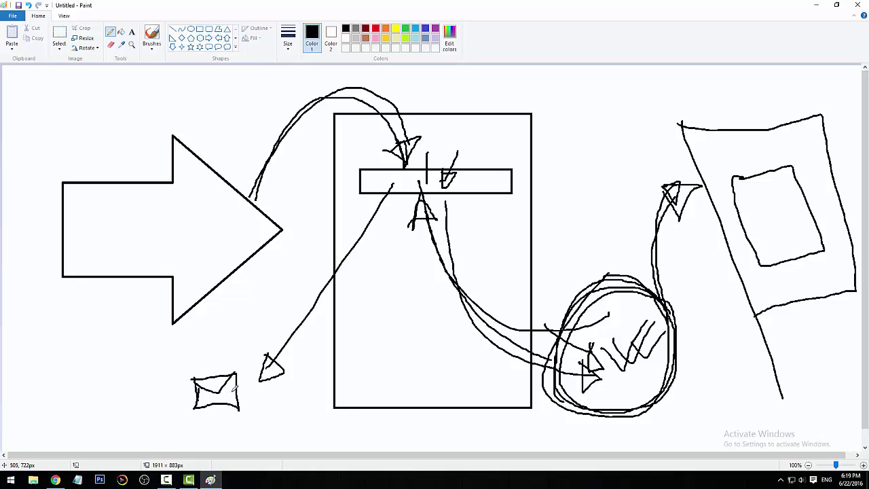
pyautogui.moveTo(242, 397); pyautogui.dragTo(257, 364)
# Step: Link the envelope to the circle with a long line running up to the right-hand arrowhead
pyautogui.moveTo(247, 404)
pyautogui.mouseDown()
pyautogui.moveTo(303, 430)
pyautogui.moveTo(551, 443)
pyautogui.moveTo(649, 428)
pyautogui.moveTo(654, 358)
pyautogui.moveTo(611, 387)
pyautogui.mouseUp()
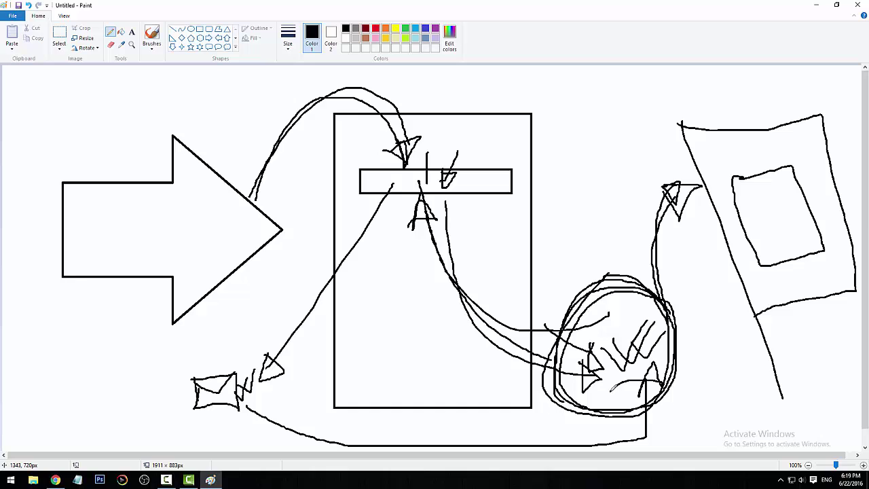
pyautogui.moveTo(658, 280); pyautogui.dragTo(691, 175)
pyautogui.moveTo(653, 285); pyautogui.dragTo(675, 181)
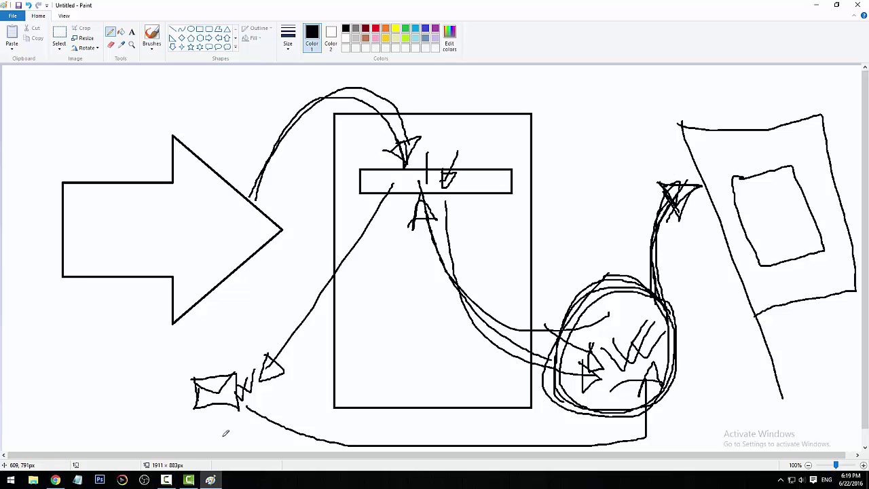
pyautogui.click(55, 479)
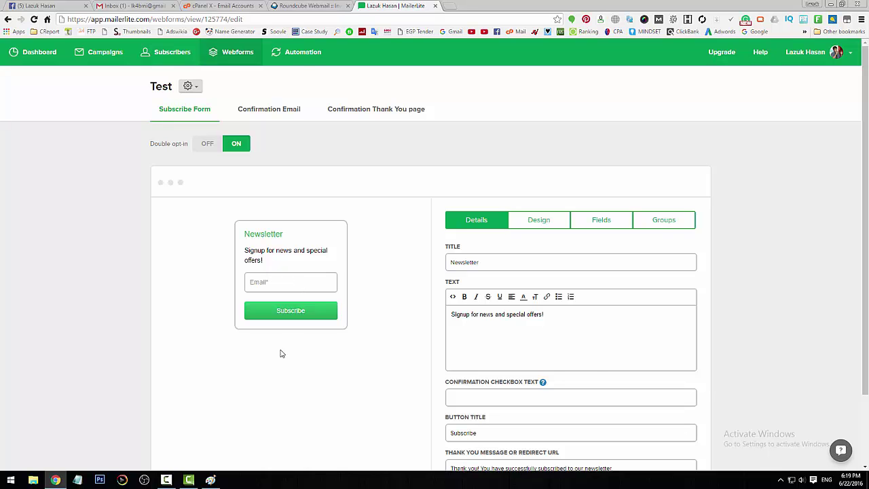
# Step: Extend the curve toward the right-hand screen shape and add a small mark atop it
pyautogui.click(210, 480)
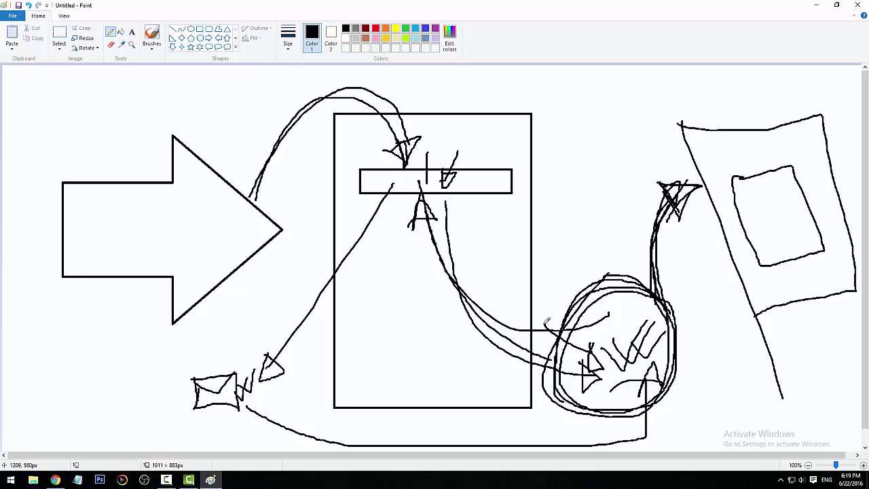
pyautogui.moveTo(663, 218); pyautogui.dragTo(714, 195)
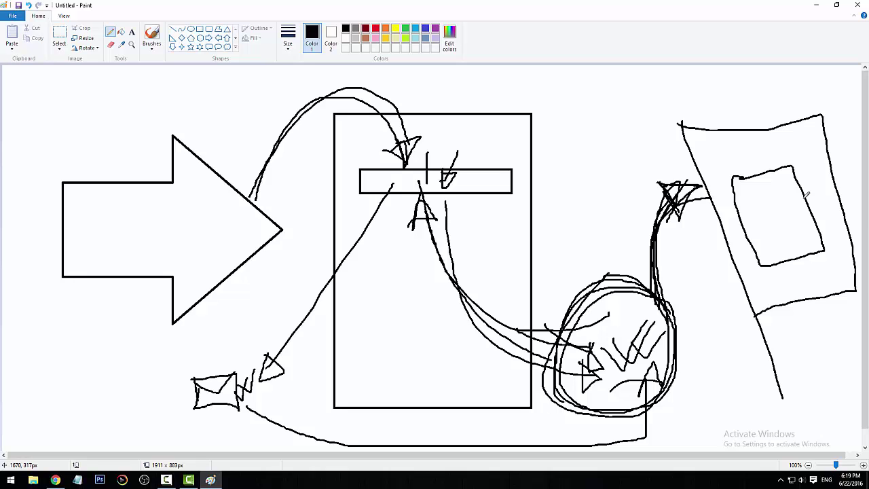
pyautogui.moveTo(790, 129)
pyautogui.mouseDown()
pyautogui.moveTo(787, 163)
pyautogui.moveTo(763, 155)
pyautogui.mouseUp()
pyautogui.click(56, 480)
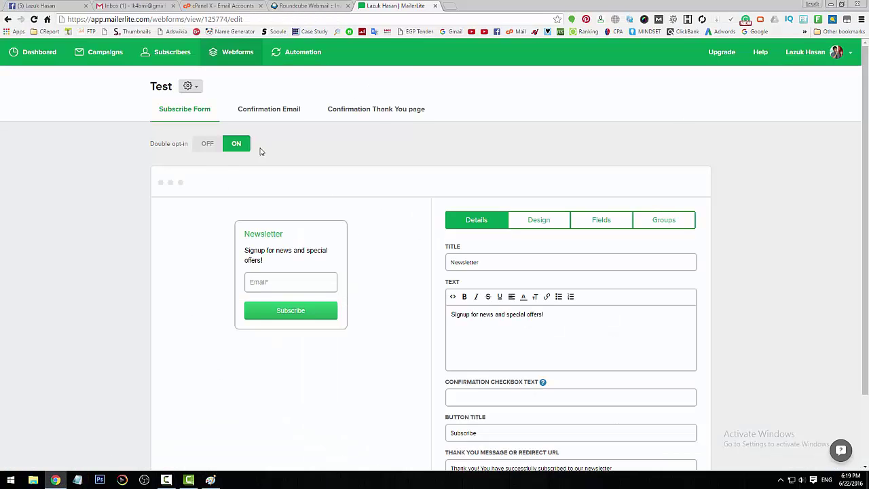
# Step: Turn off double opt-in and clear the 'Newsletter' form title
pyautogui.click(207, 143)
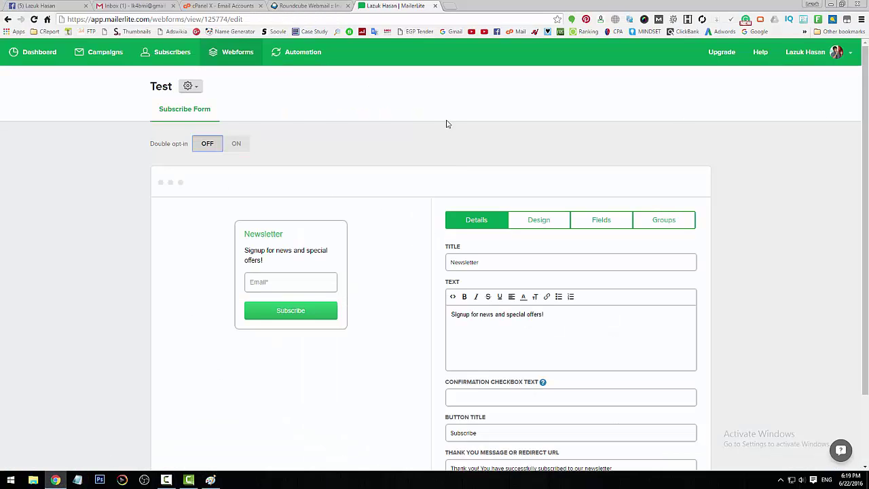
pyautogui.scroll(-1, 406, 328)
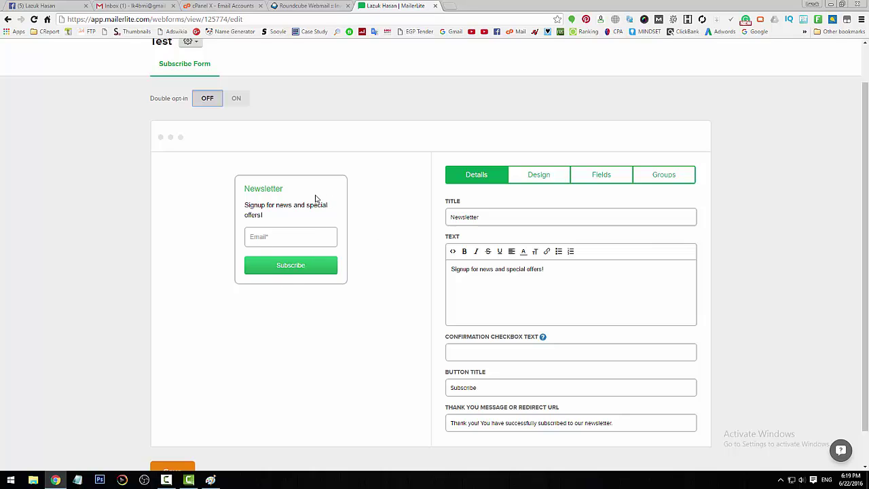
pyautogui.moveTo(489, 218); pyautogui.dragTo(331, 227)
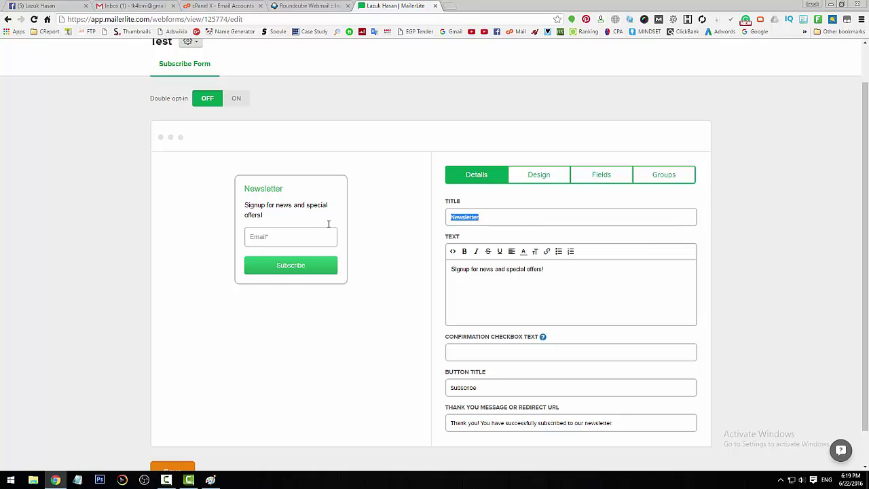
pyautogui.write('dfasdfasdfasd')
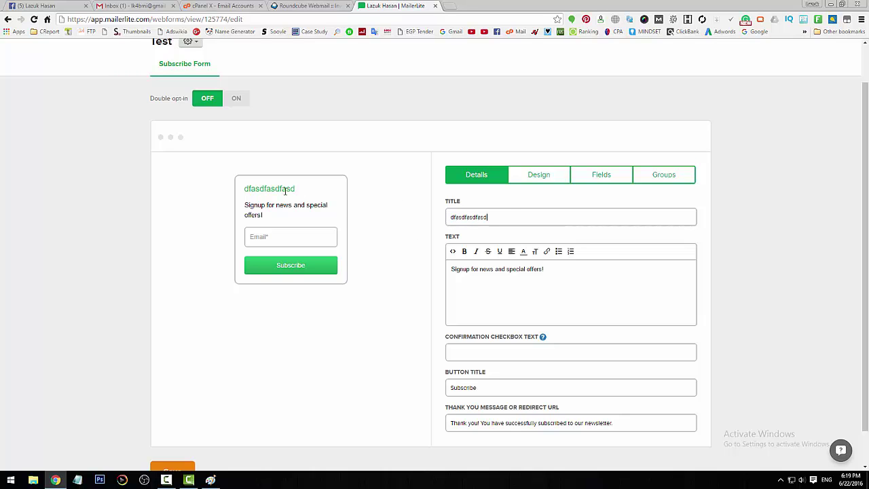
pyautogui.moveTo(507, 220); pyautogui.dragTo(376, 221)
pyautogui.press('BackSpace')
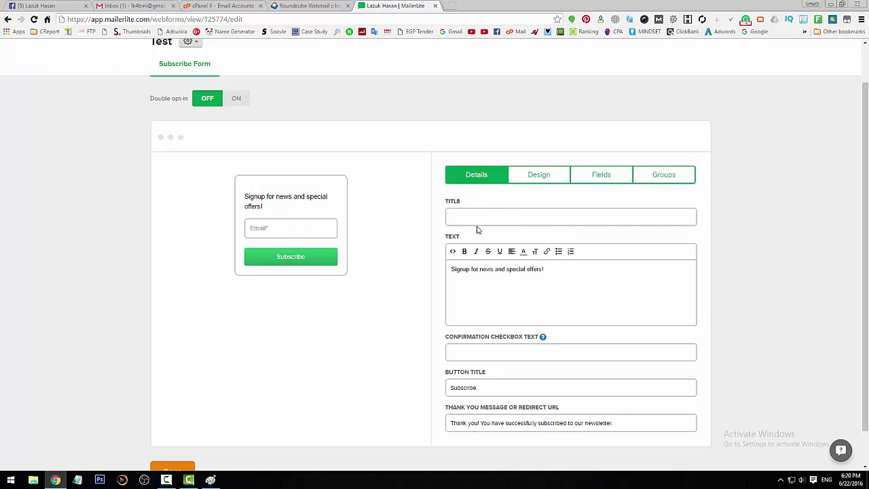
# Step: Clear the form description text, then open and close its source code view unchanged
pyautogui.moveTo(574, 271); pyautogui.dragTo(403, 272)
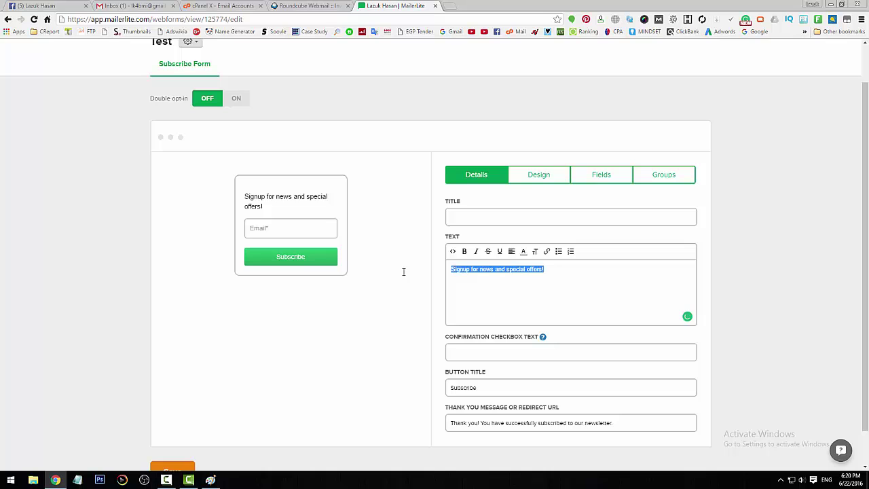
pyautogui.write('sadfasdfasdf')
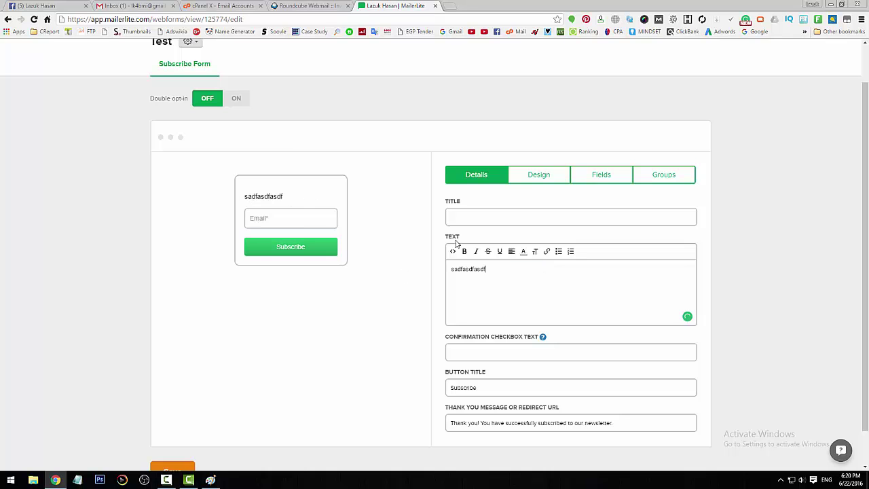
pyautogui.moveTo(500, 267); pyautogui.dragTo(395, 279)
pyautogui.press('BackSpace')
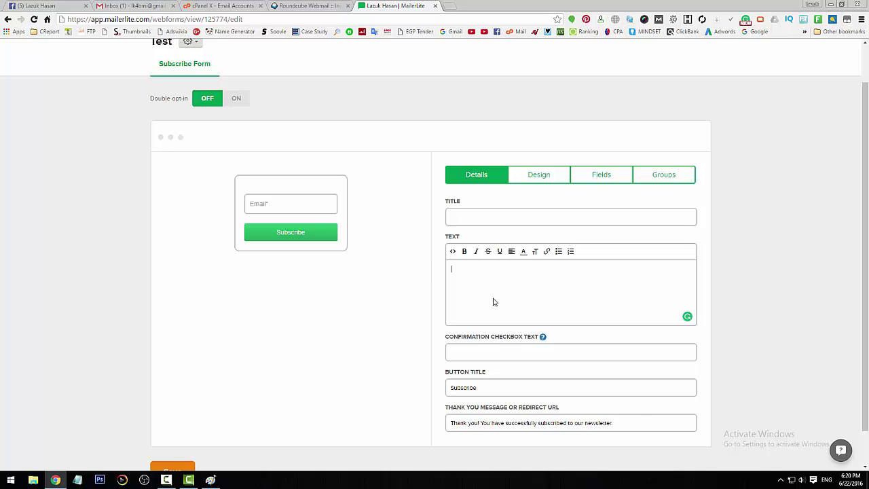
pyautogui.click(453, 252)
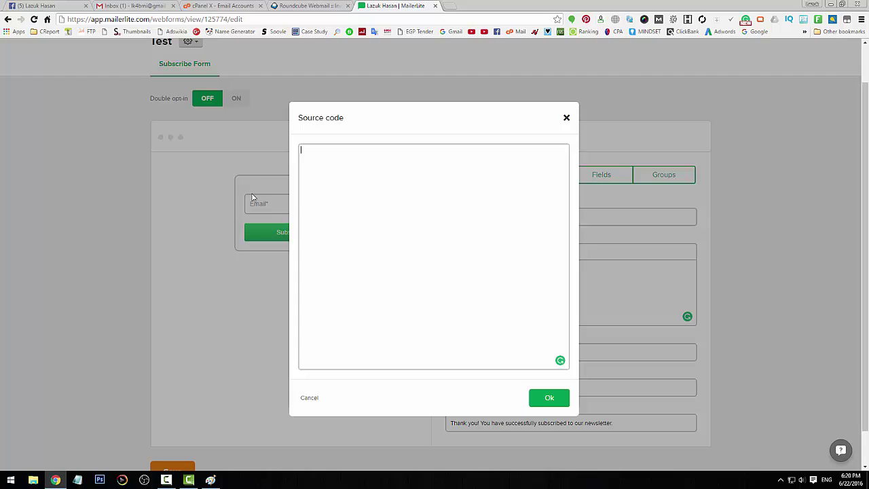
pyautogui.rightClick(349, 203)
pyautogui.press('Escape')
pyautogui.click(567, 118)
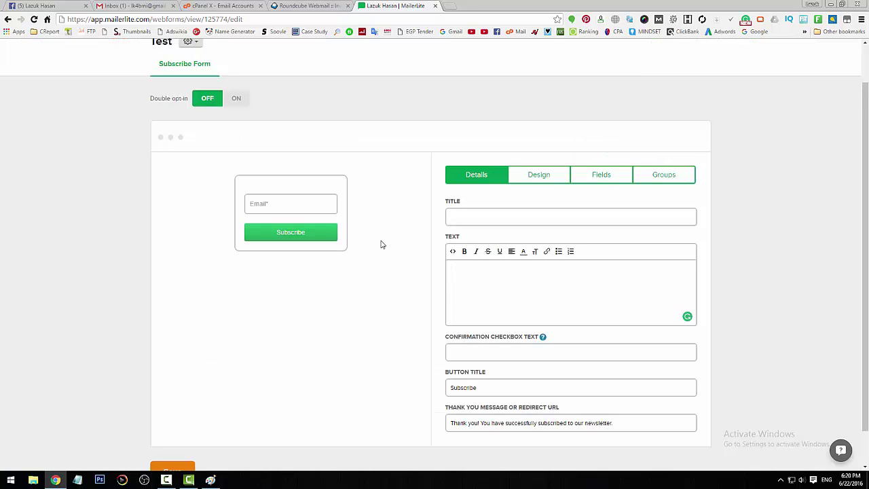
# Step: Change the button label to 'DOWNLOAD NOW!'
pyautogui.scroll(-1, 533, 341)
pyautogui.hotkey('ctrl', 'a')
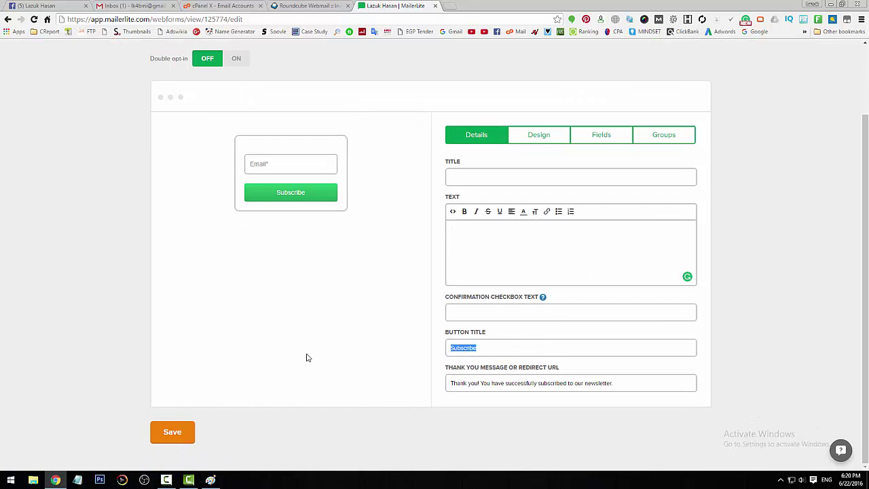
pyautogui.write('DOW')
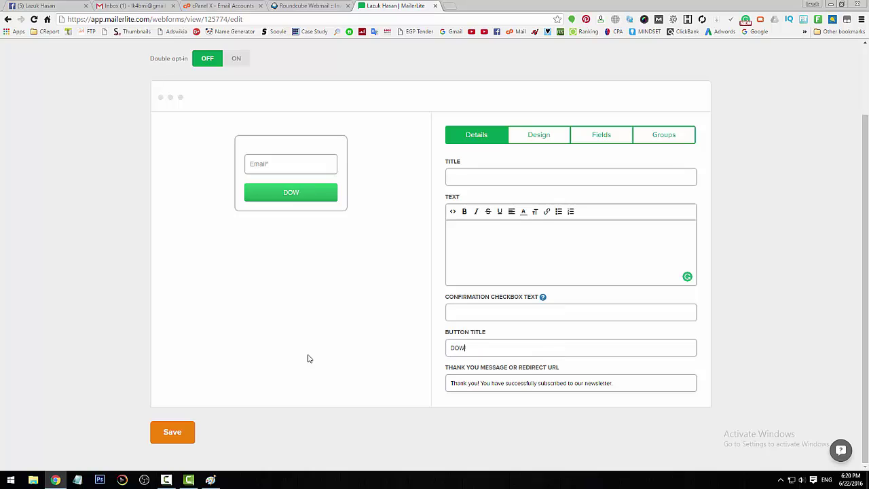
pyautogui.write('NLOAD NOW!')
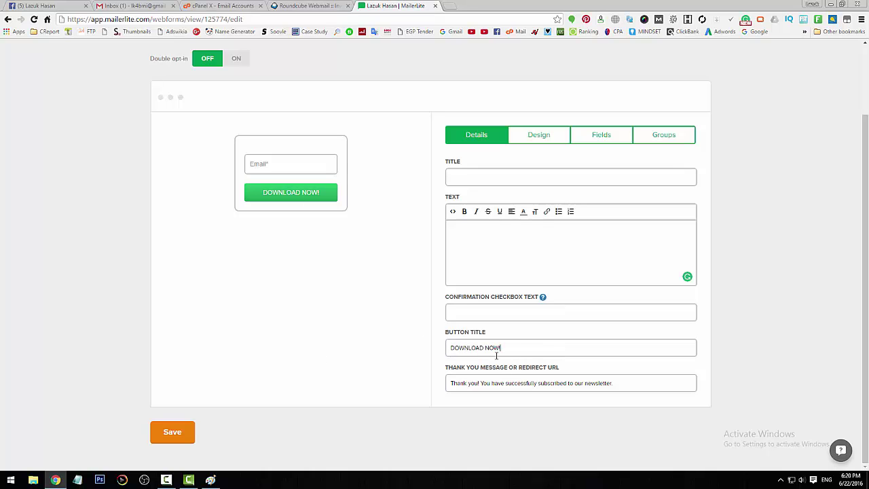
# Step: Delete the form's thank-you message text
pyautogui.tripleClick(596, 383)
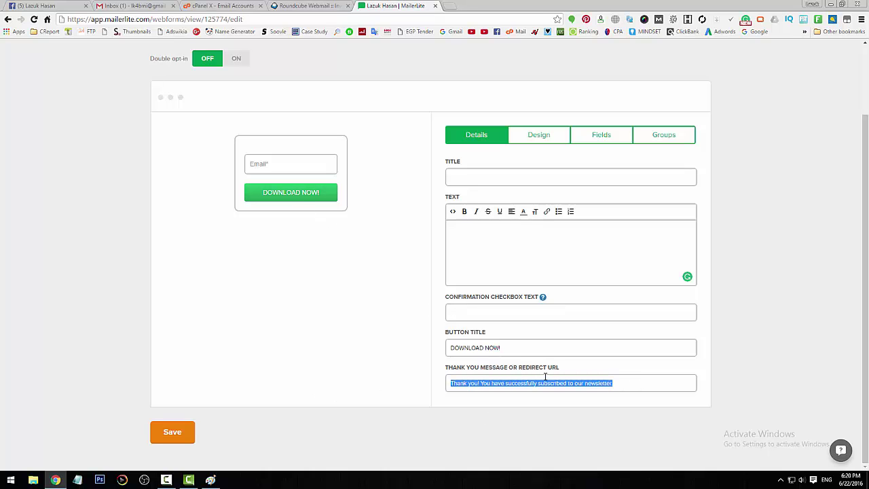
pyautogui.click(278, 163)
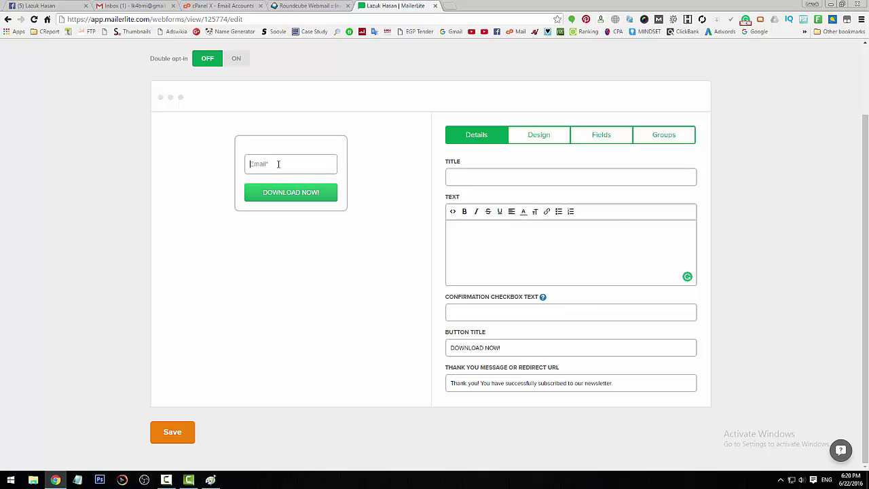
pyautogui.moveTo(637, 378); pyautogui.dragTo(414, 382)
pyautogui.moveTo(662, 382); pyautogui.dragTo(341, 387)
pyautogui.press('BackSpace')
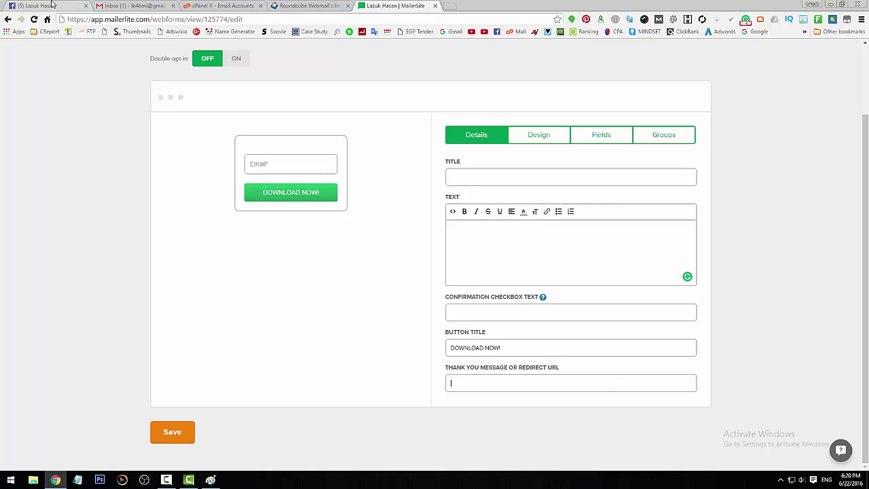
# Step: Set the redirect URL to the Facebook profile address copied from its browser tab
pyautogui.hotkey('ctrl', '1')
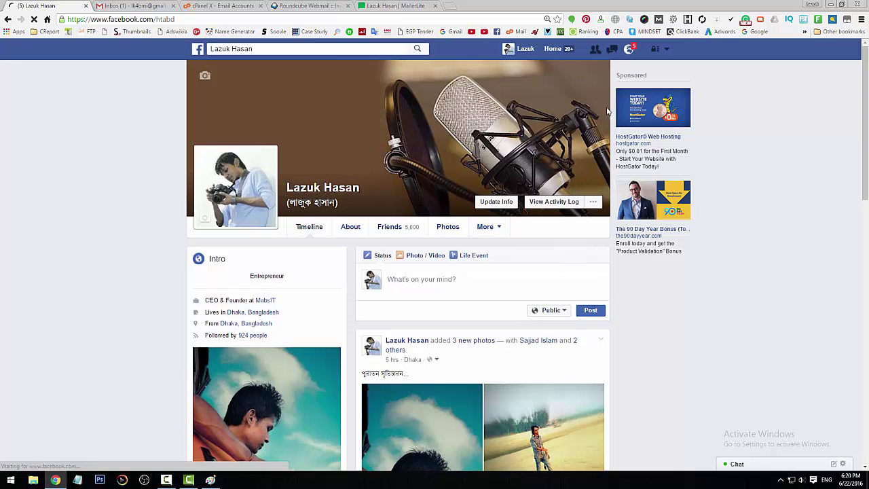
pyautogui.click(297, 18)
pyautogui.rightClick(298, 18)
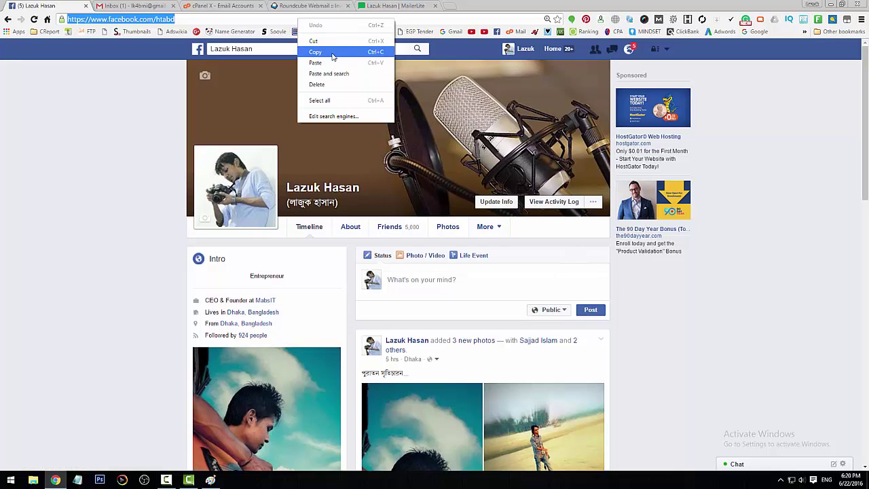
pyautogui.click(319, 53)
pyautogui.click(401, 5)
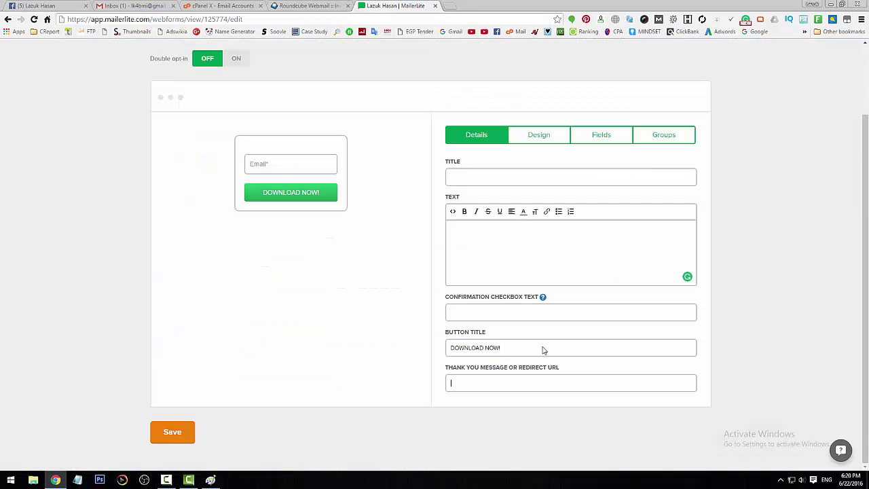
pyautogui.click(561, 382)
pyautogui.hotkey('ctrl', 'v')
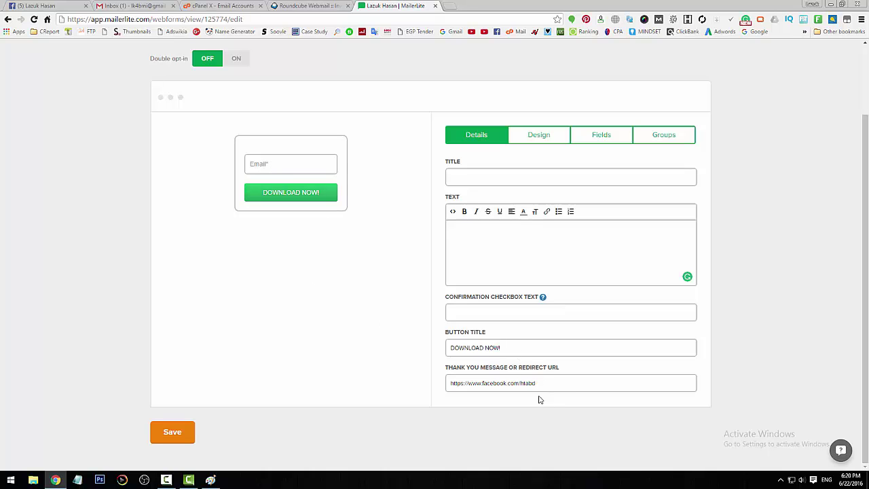
pyautogui.hotkey('ctrl', 'a')
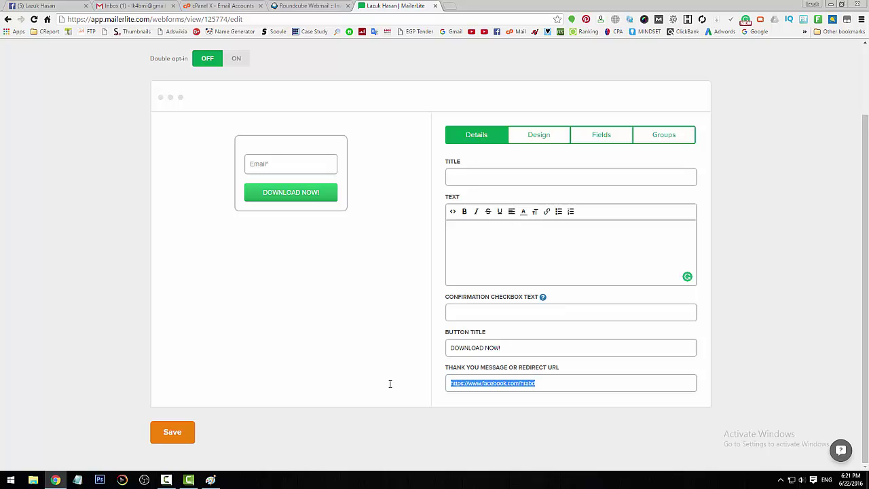
pyautogui.scroll(2, 520, 224)
# Step: Set the form width to 450 px in the design settings
pyautogui.click(540, 220)
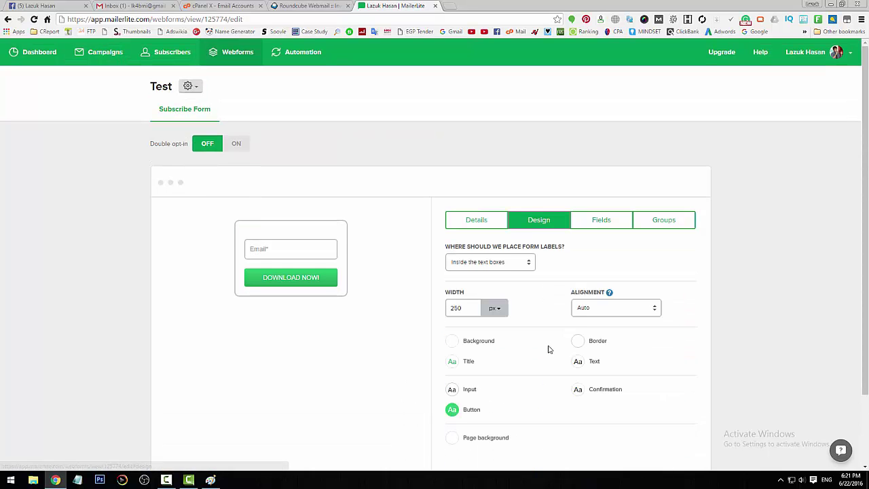
pyautogui.scroll(-1, 507, 252)
pyautogui.moveTo(464, 262); pyautogui.dragTo(392, 264)
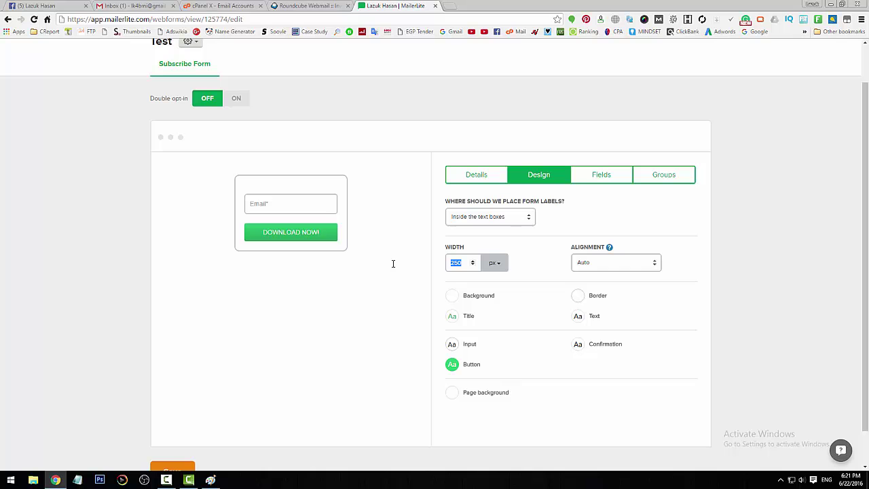
pyautogui.write('450')
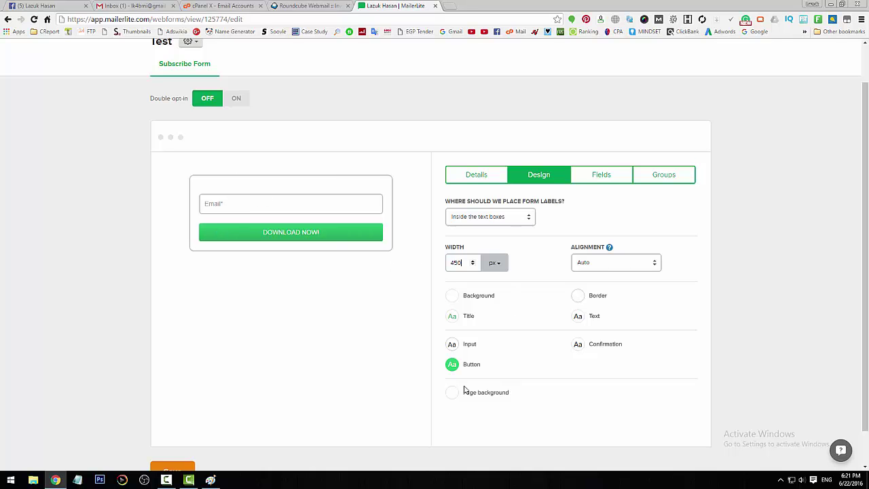
# Step: Turn on a page background image using the light tan wood texture and save
pyautogui.click(453, 392)
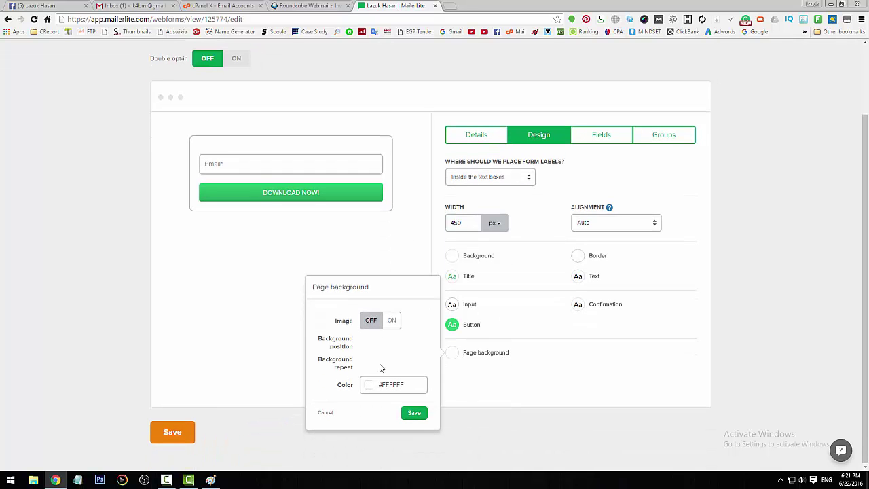
pyautogui.click(391, 323)
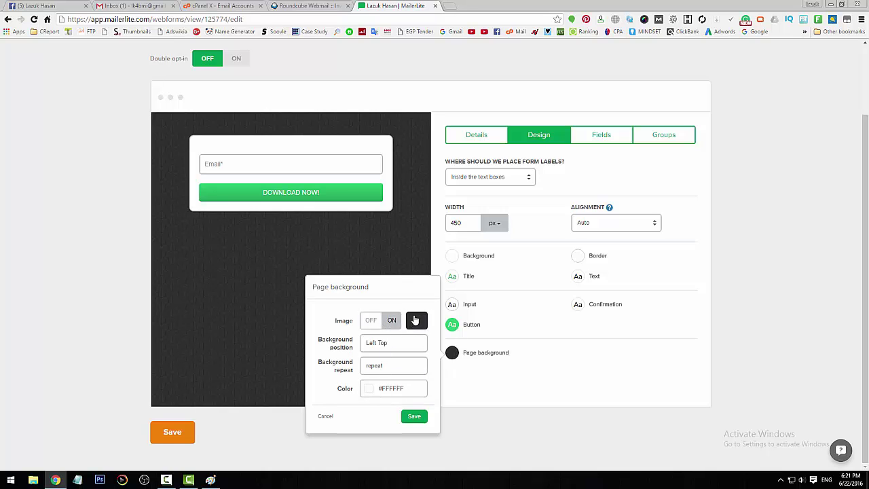
pyautogui.click(415, 319)
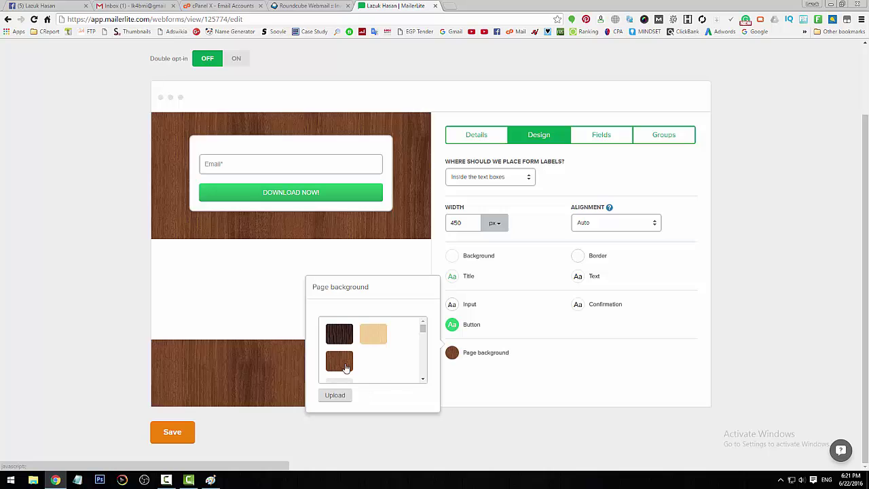
pyautogui.click(376, 340)
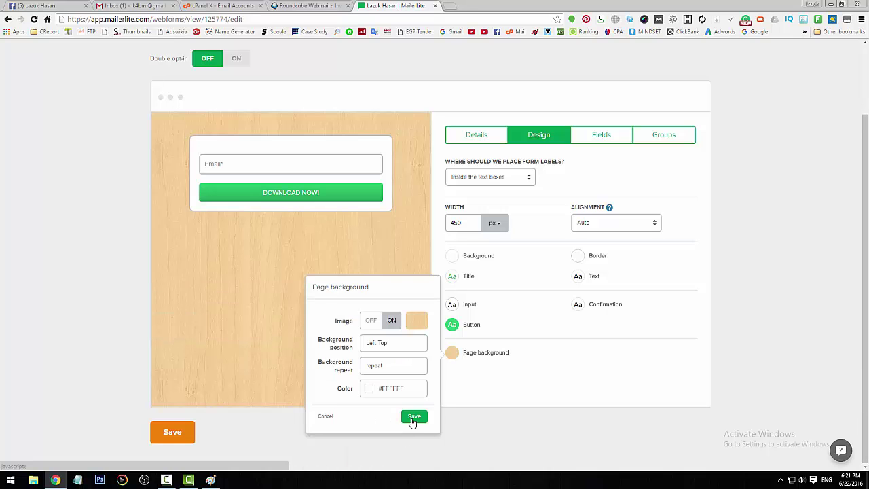
pyautogui.click(414, 419)
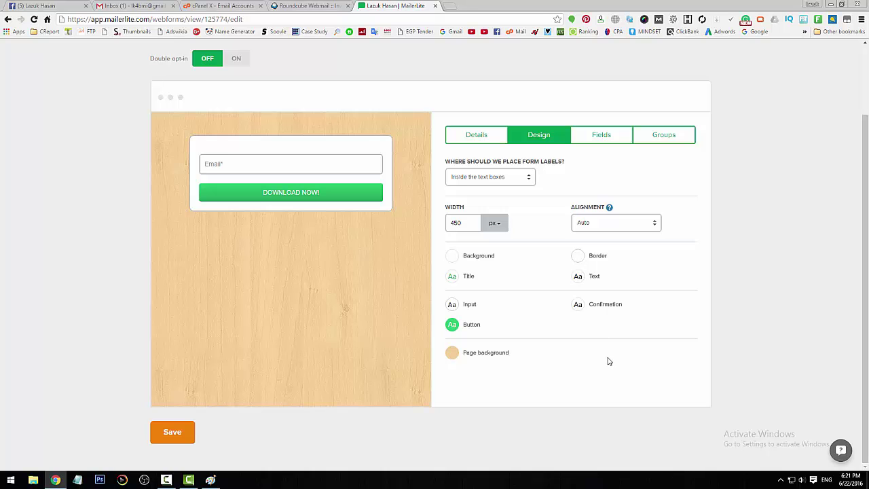
pyautogui.scroll(2, 608, 361)
pyautogui.scroll(-2, 609, 349)
# Step: Add a Name field to the Test form, move it above Email, and make it required
pyautogui.click(606, 137)
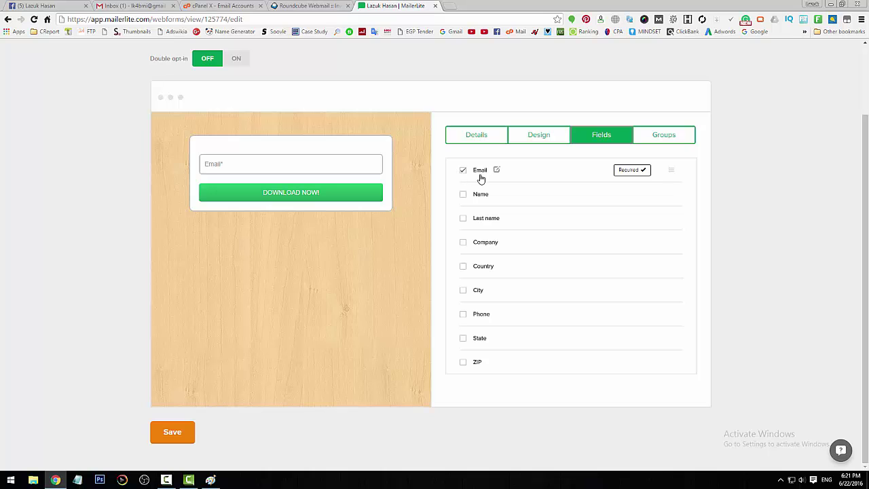
pyautogui.click(463, 195)
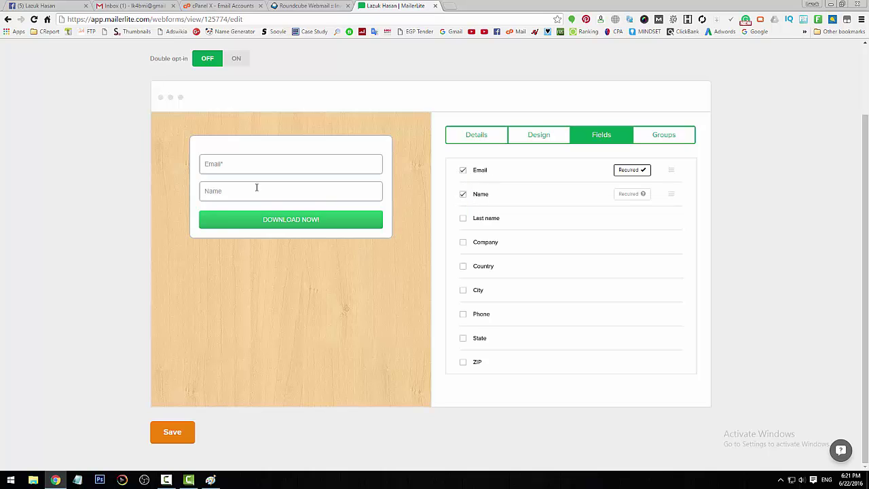
pyautogui.doubleClick(567, 187)
pyautogui.click(569, 191)
pyautogui.click(568, 192)
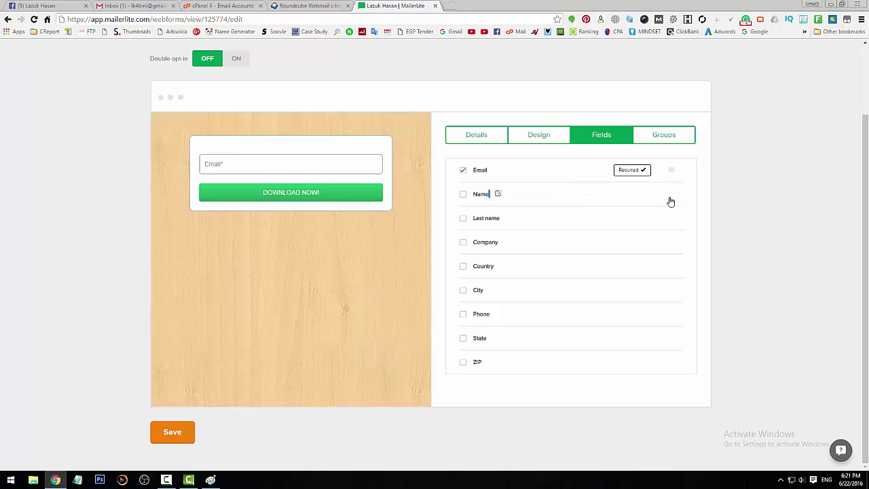
pyautogui.click(670, 199)
pyautogui.moveTo(671, 194); pyautogui.dragTo(670, 165)
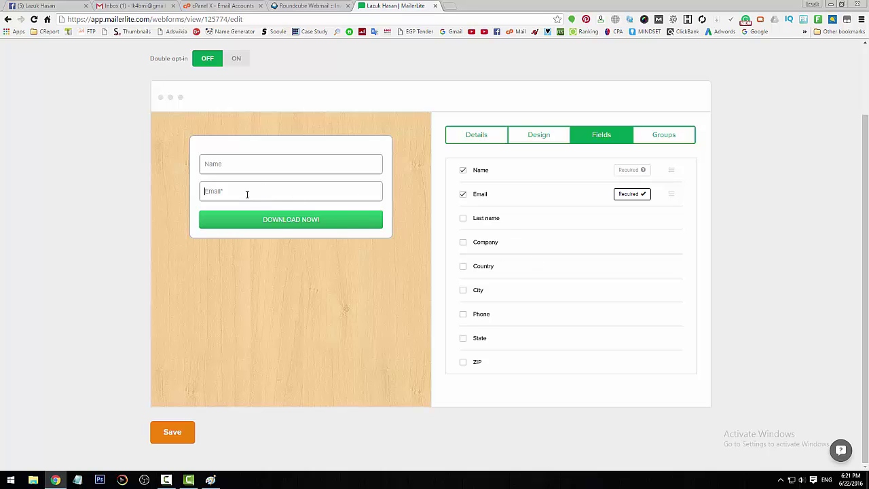
pyautogui.click(631, 171)
# Step: Save the form with Test Group checked and load its landing-page URL in a new tab
pyautogui.click(665, 136)
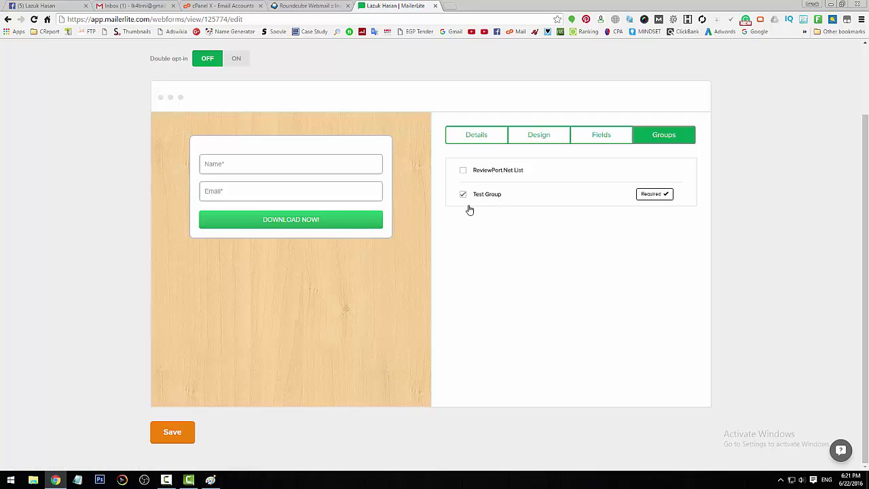
pyautogui.click(174, 440)
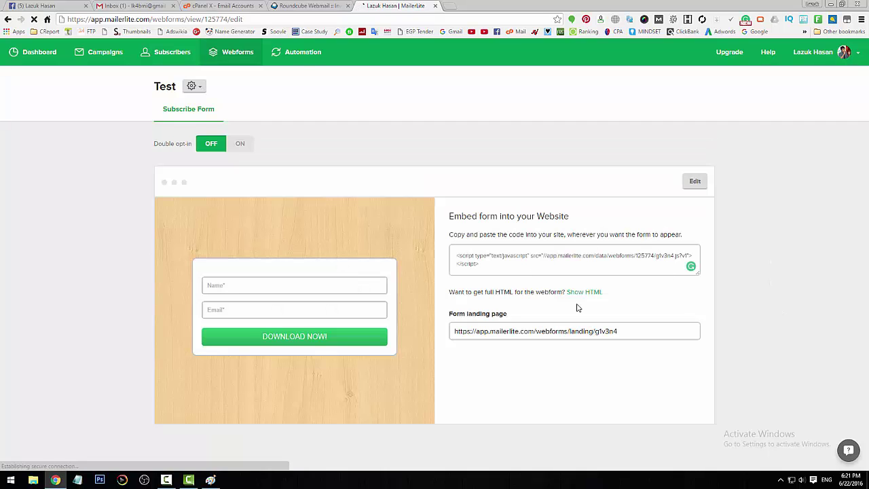
pyautogui.click(484, 261)
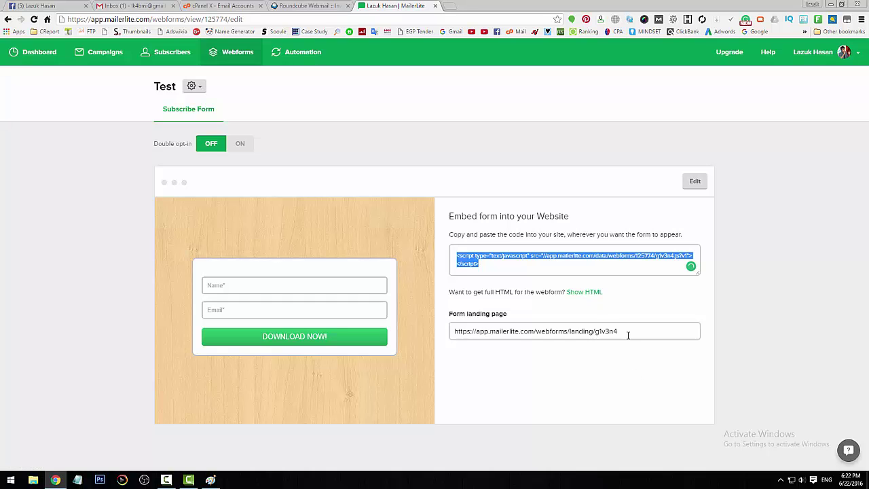
pyautogui.moveTo(628, 334); pyautogui.dragTo(436, 336)
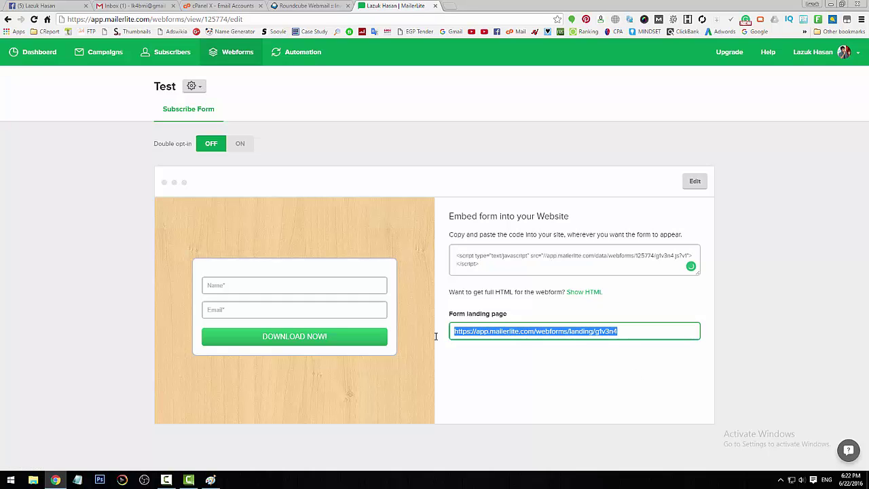
pyautogui.hotkey('ctrl', 'c')
pyautogui.hotkey('ctrl', 't')
pyautogui.hotkey('ctrl', 'v')
pyautogui.press('Return')
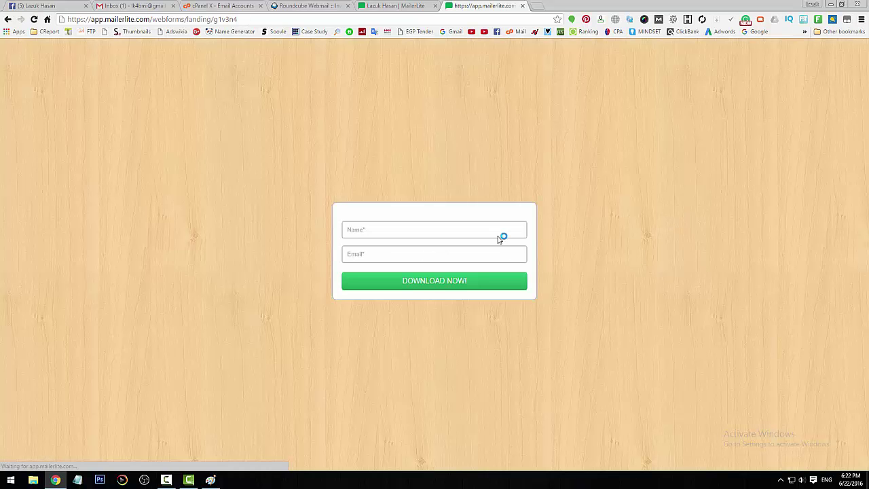
pyautogui.click(380, 233)
pyautogui.click(397, 258)
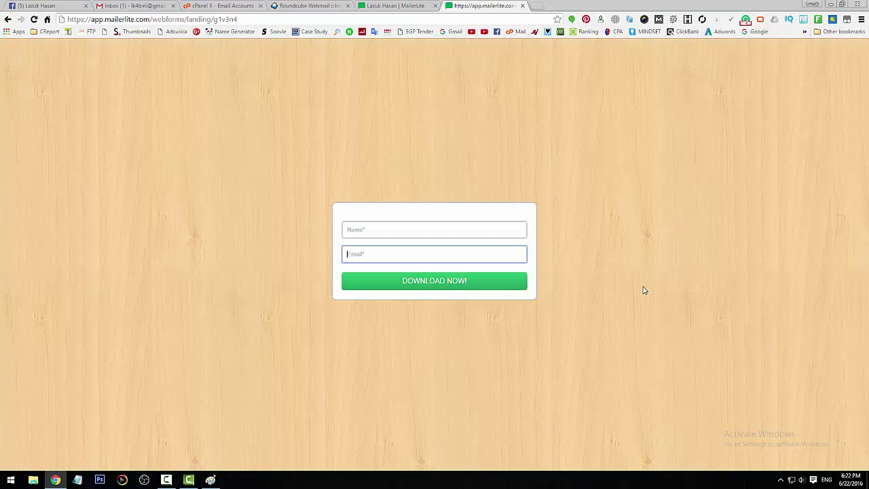
pyautogui.click(384, 230)
pyautogui.click(401, 256)
pyautogui.click(417, 228)
pyautogui.click(398, 259)
pyautogui.click(211, 479)
# Step: In Paint, draw freehand curves linking the arrow, bar, circle and right-hand page
pyautogui.moveTo(175, 210)
pyautogui.mouseDown()
pyautogui.moveTo(178, 201)
pyautogui.moveTo(395, 136)
pyautogui.moveTo(427, 167)
pyautogui.moveTo(426, 176)
pyautogui.moveTo(469, 140)
pyautogui.mouseUp()
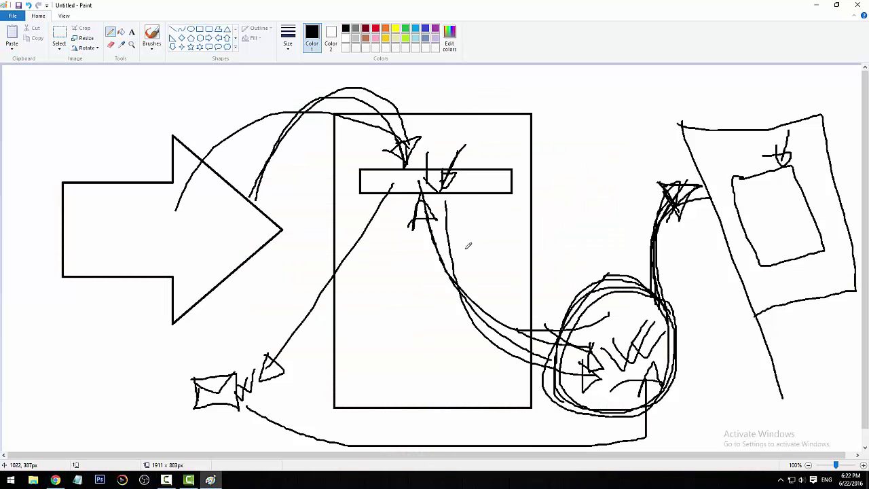
pyautogui.moveTo(444, 202)
pyautogui.mouseDown()
pyautogui.moveTo(523, 334)
pyautogui.moveTo(564, 338)
pyautogui.mouseUp()
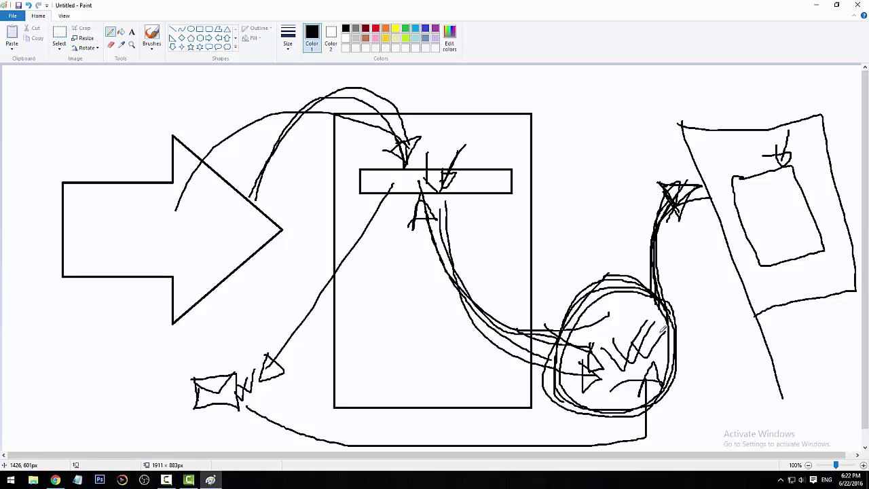
pyautogui.moveTo(655, 324)
pyautogui.mouseDown()
pyautogui.moveTo(645, 257)
pyautogui.moveTo(675, 190)
pyautogui.moveTo(660, 180)
pyautogui.moveTo(695, 181)
pyautogui.moveTo(654, 171)
pyautogui.moveTo(676, 186)
pyautogui.mouseUp()
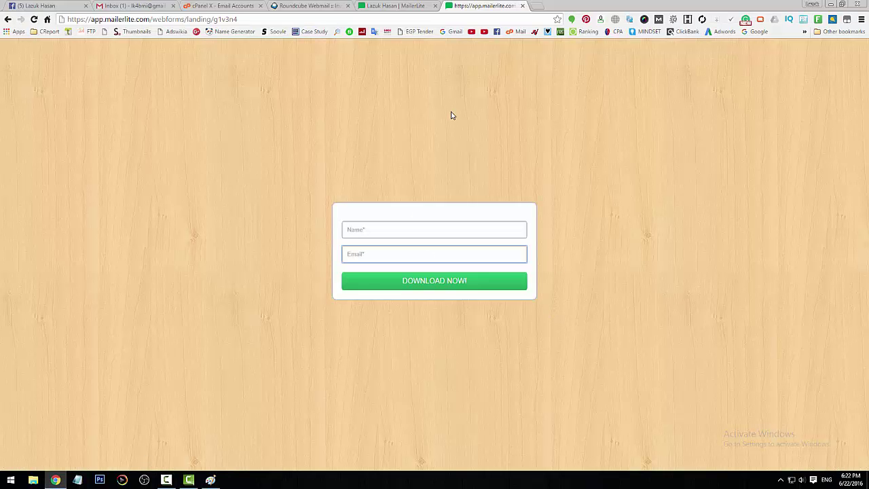
# Step: Back in the webform editor, copy the Test form's full HTML code
pyautogui.click(400, 6)
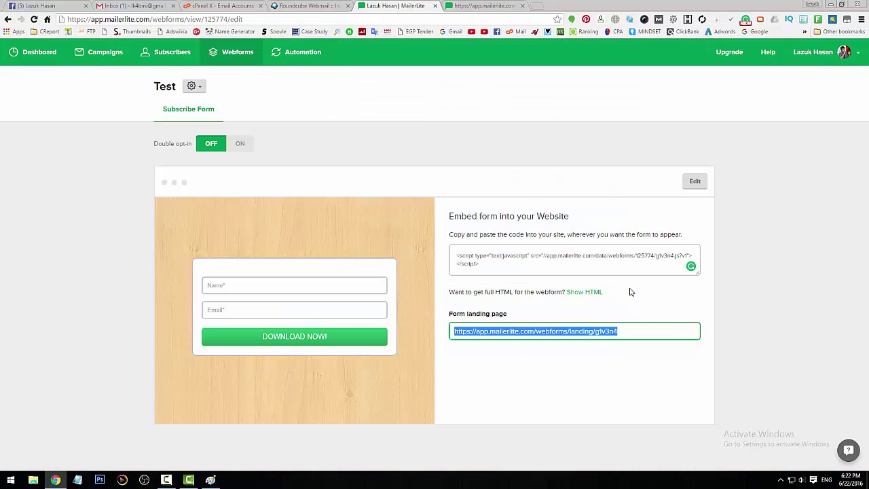
pyautogui.click(583, 293)
pyautogui.click(400, 177)
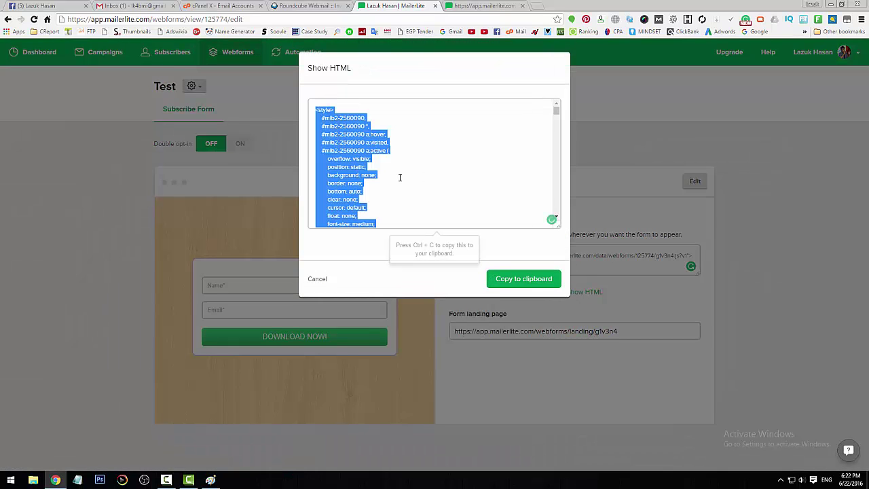
pyautogui.rightClick(372, 140)
pyautogui.click(398, 157)
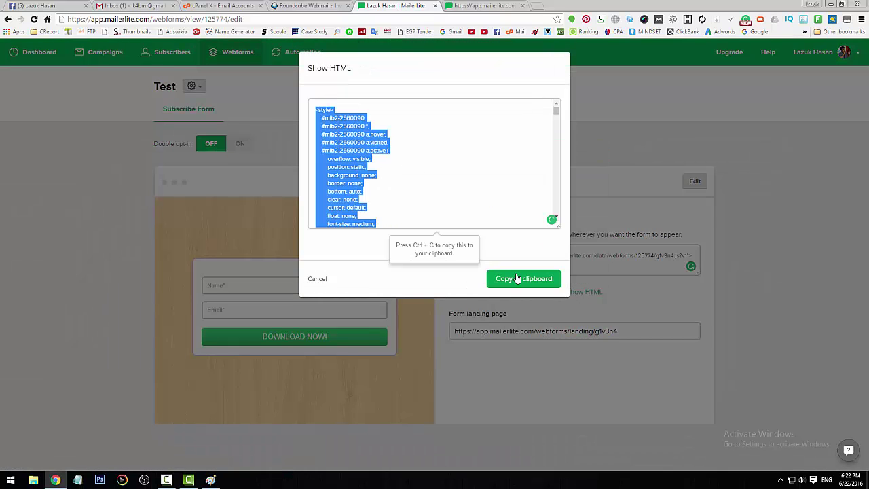
pyautogui.click(316, 279)
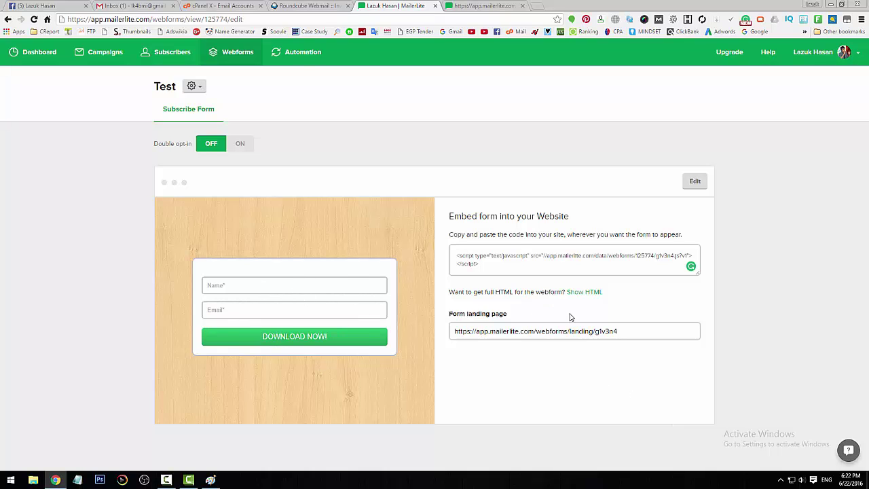
# Step: Copy the form landing-page link and switch to the landing page tab
pyautogui.click(629, 331)
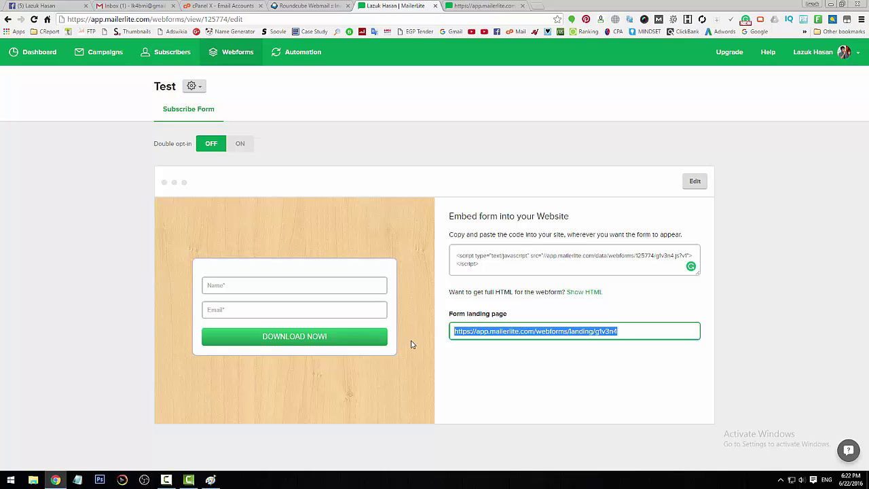
pyautogui.rightClick(488, 338)
pyautogui.click(522, 205)
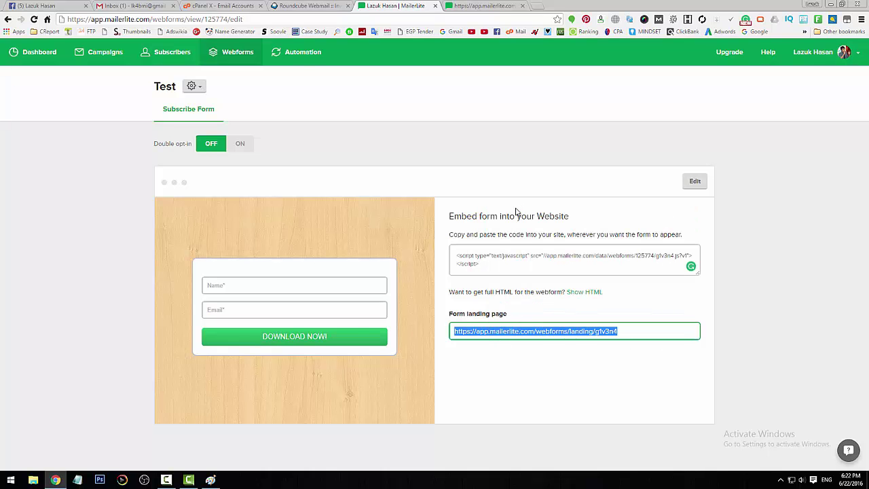
pyautogui.click(503, 6)
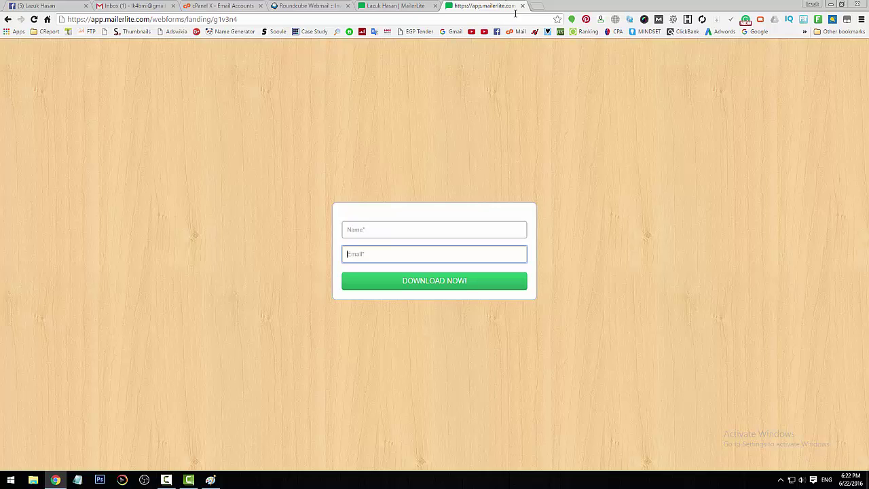
# Step: Paste and load the copied landing-page link in a new browser tab
pyautogui.click(538, 5)
pyautogui.rightClick(523, 19)
pyautogui.click(555, 72)
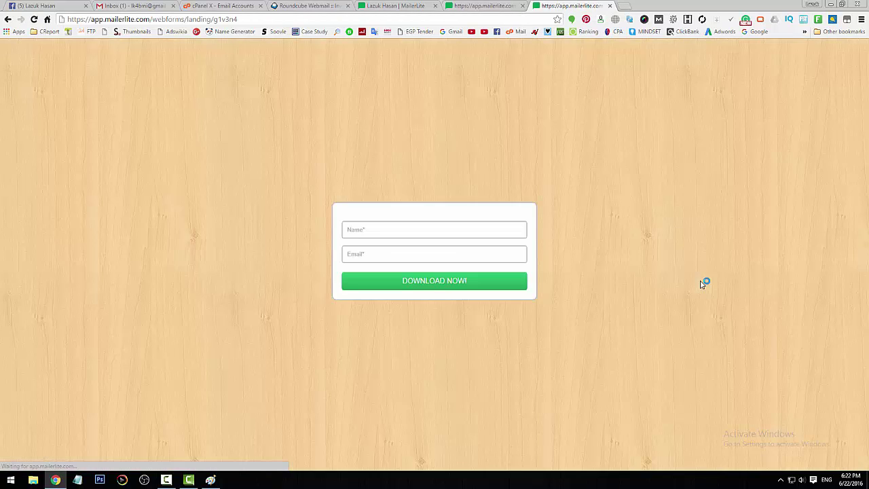
# Step: Fill in a test name and the suggested email, then submit with DOWNLOAD NOW!
pyautogui.click(363, 233)
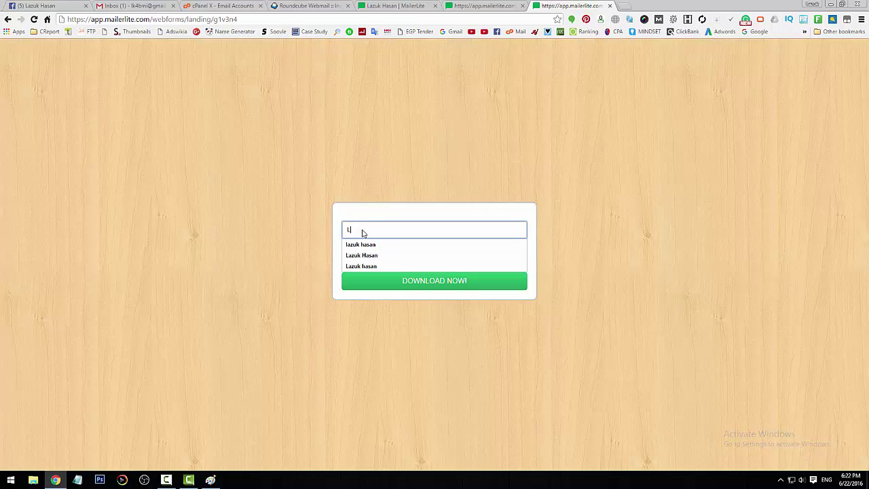
pyautogui.press('Tab')
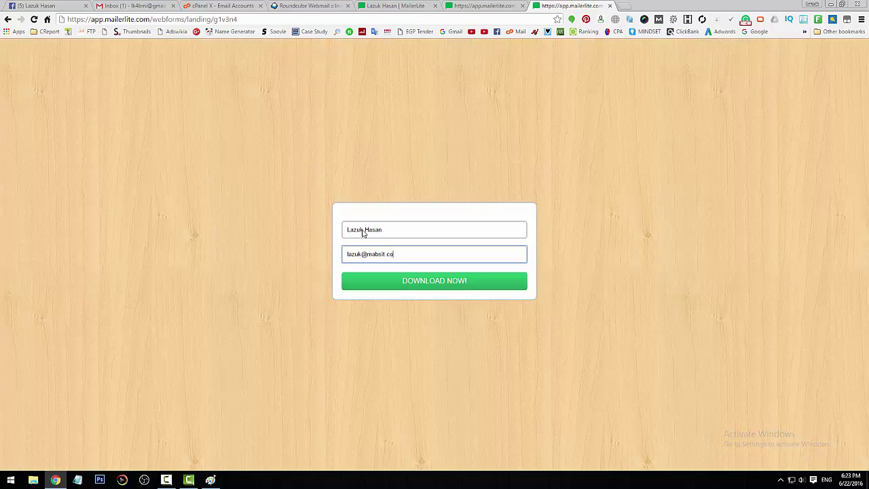
pyautogui.click(438, 285)
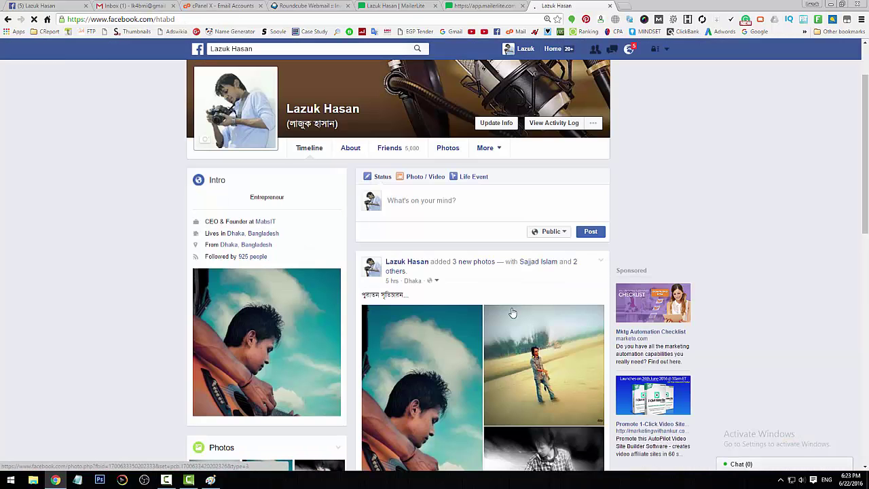
# Step: Leave the Facebook profile page and return to the MailerLite Test webform editor tab
pyautogui.scroll(-1, 514, 311)
pyautogui.scroll(2, 514, 311)
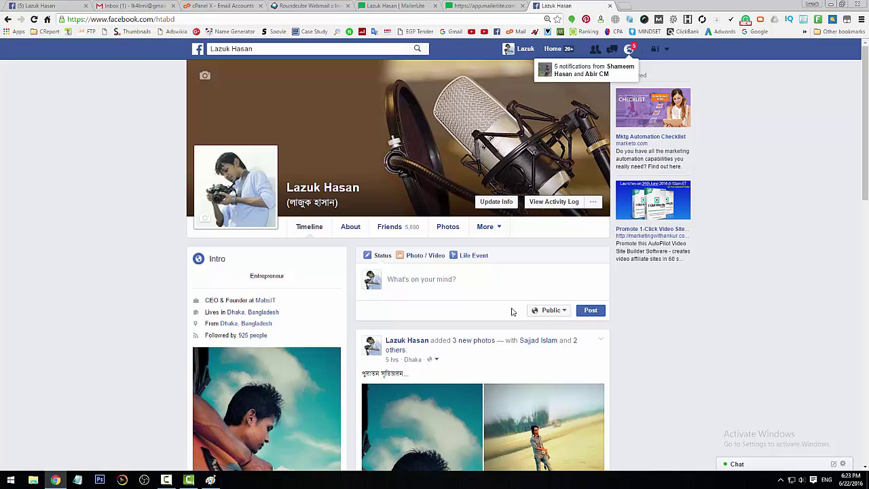
pyautogui.click(403, 5)
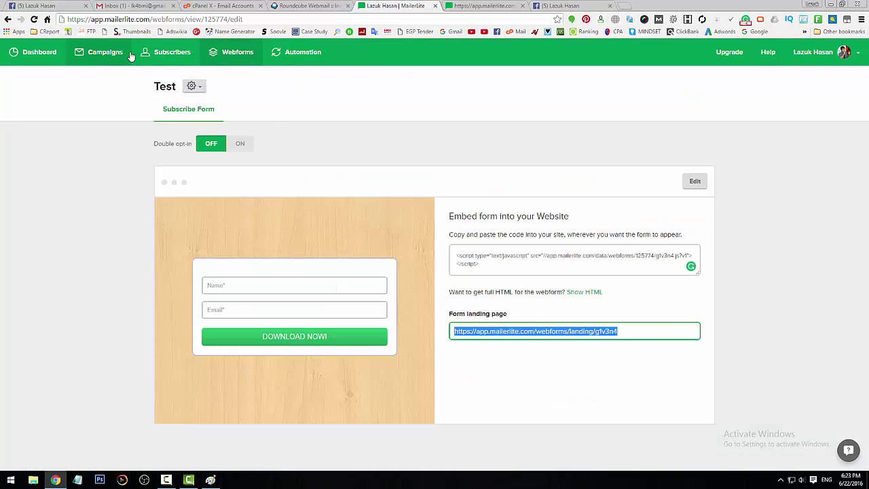
# Step: Go to Subscribers and open Test Group's list, noting its subscriber count
pyautogui.click(164, 54)
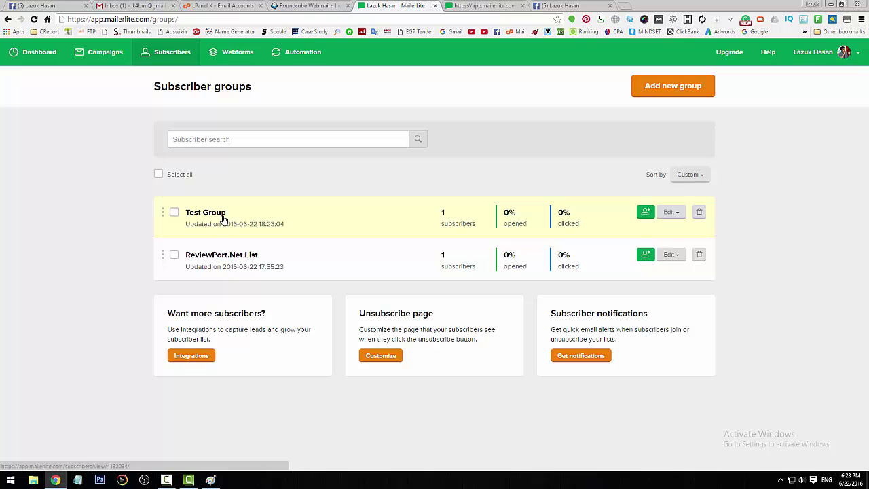
pyautogui.moveTo(477, 224); pyautogui.dragTo(441, 224)
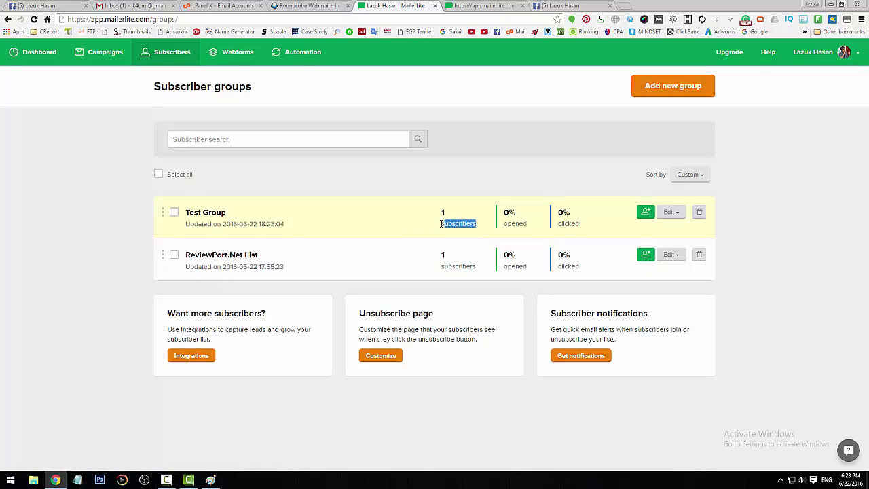
pyautogui.click(216, 214)
# Step: Check the Facebook tab, then highlight the new subscriber's email in Test Group's list
pyautogui.click(581, 5)
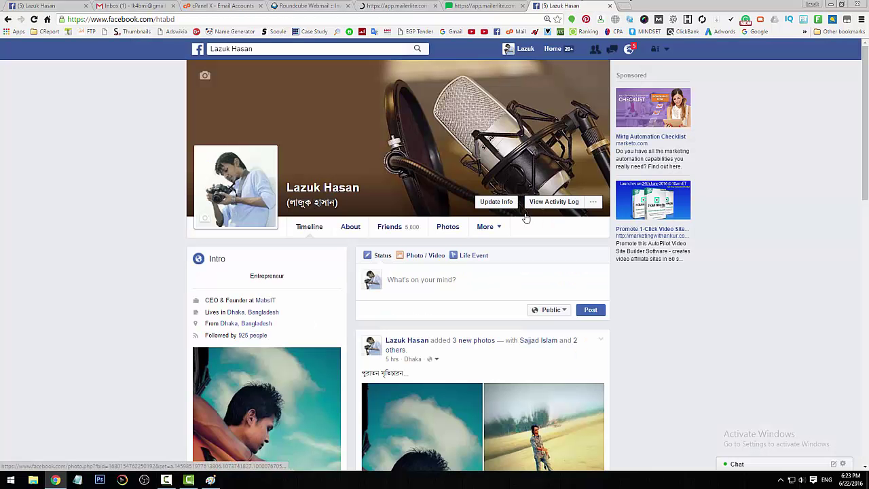
pyautogui.scroll(-3, 526, 218)
pyautogui.scroll(3, 394, 145)
pyautogui.click(397, 5)
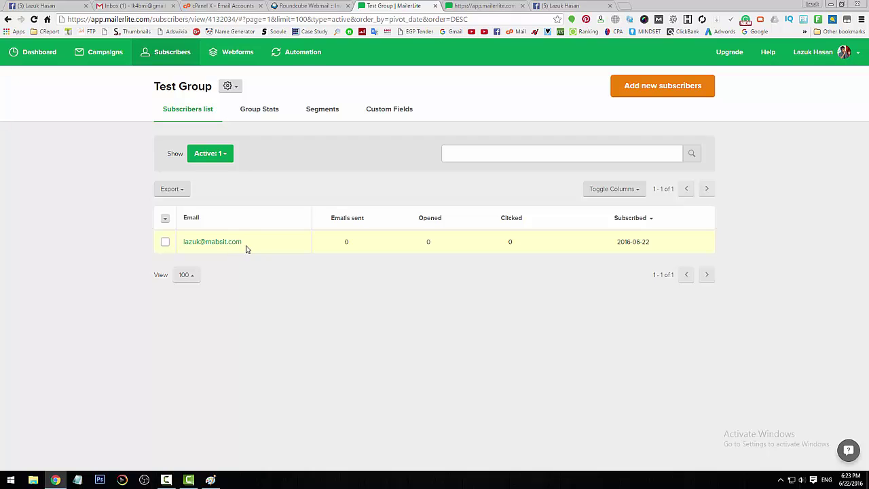
pyautogui.moveTo(245, 243); pyautogui.dragTo(185, 245)
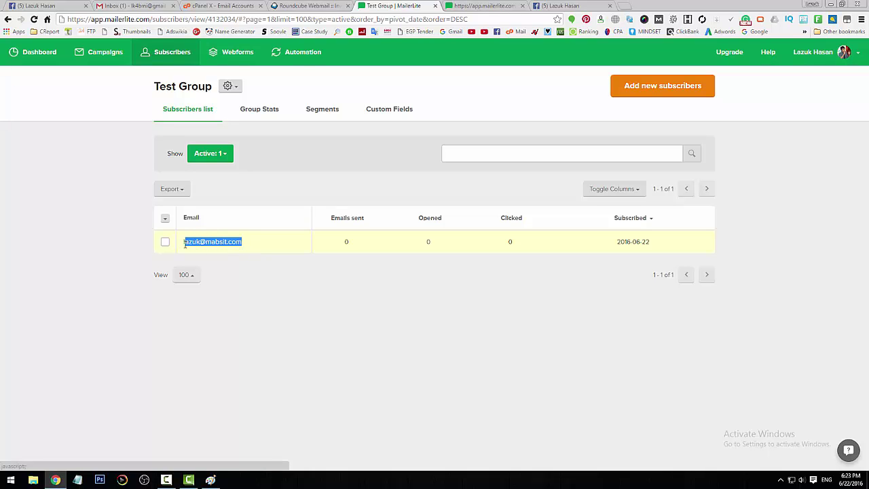
pyautogui.click(415, 354)
# Step: Draw a Paint curve from the big arrow to the form's top, then return to MailerLite
pyautogui.click(211, 480)
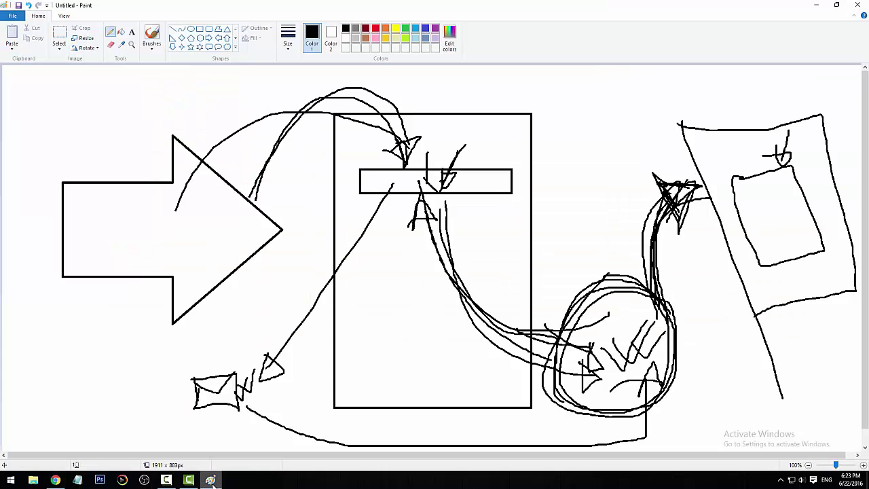
pyautogui.moveTo(219, 195)
pyautogui.mouseDown()
pyautogui.moveTo(271, 131)
pyautogui.moveTo(397, 134)
pyautogui.mouseUp()
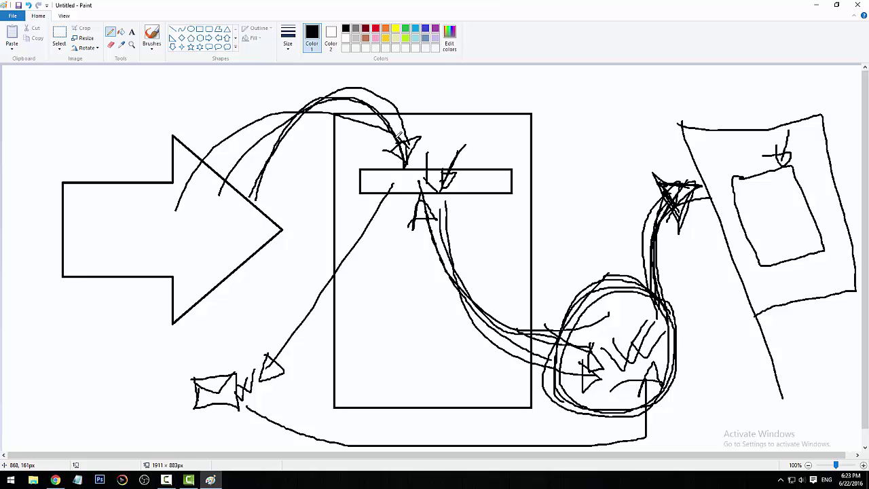
pyautogui.click(55, 479)
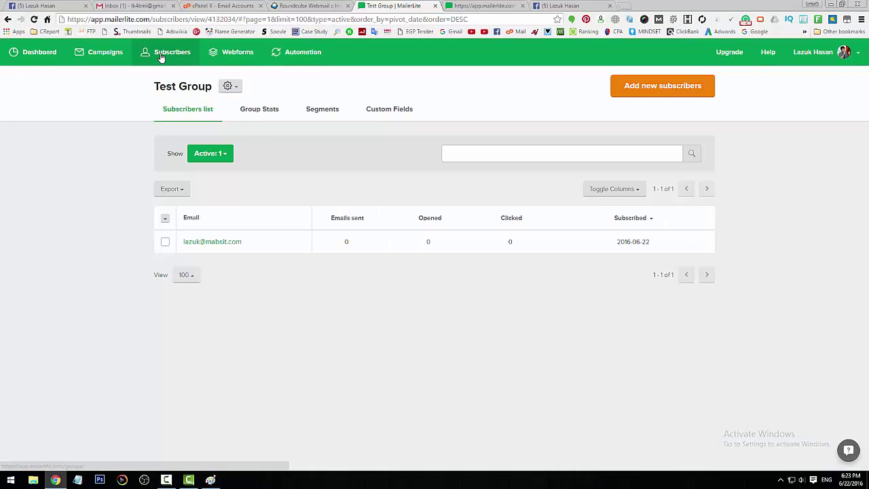